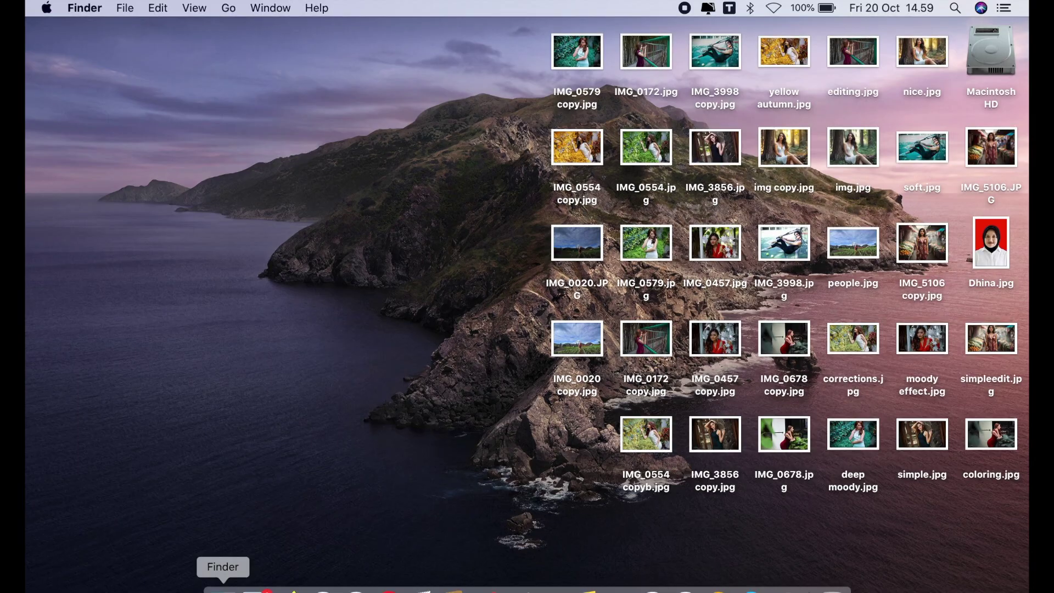
# - Open IMG_5143.PNG from Downloads in Adobe Photoshop 2021, then close the Finder window
pyautogui.click(222, 583)
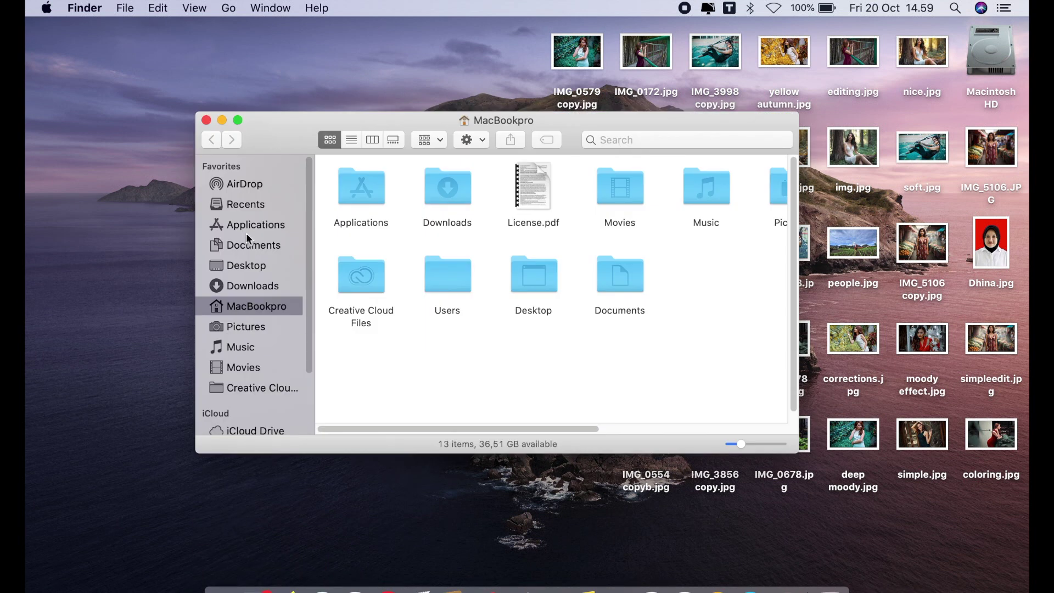
pyautogui.click(250, 285)
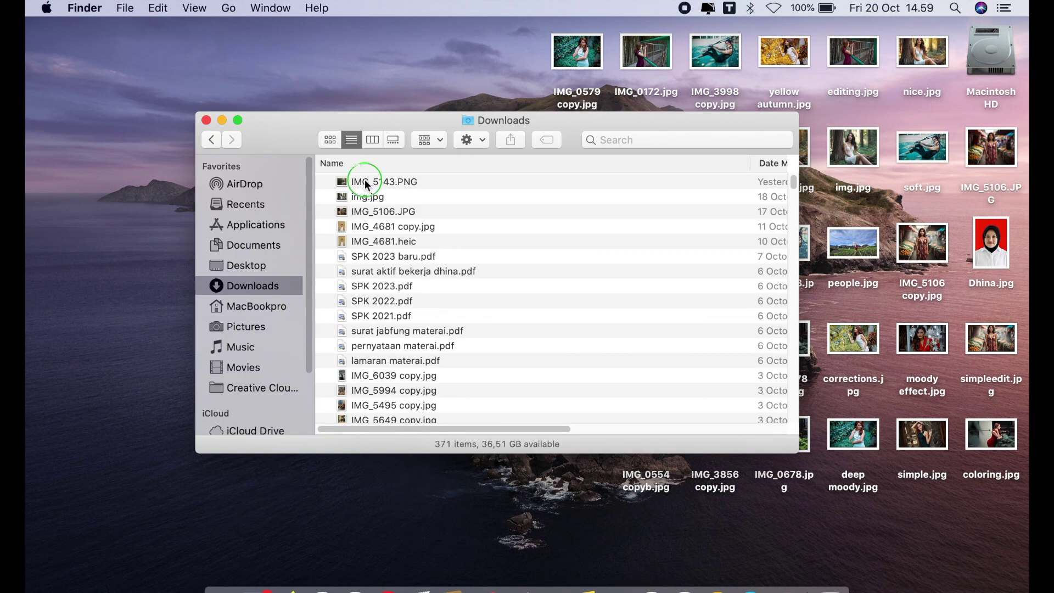
pyautogui.rightClick(367, 184)
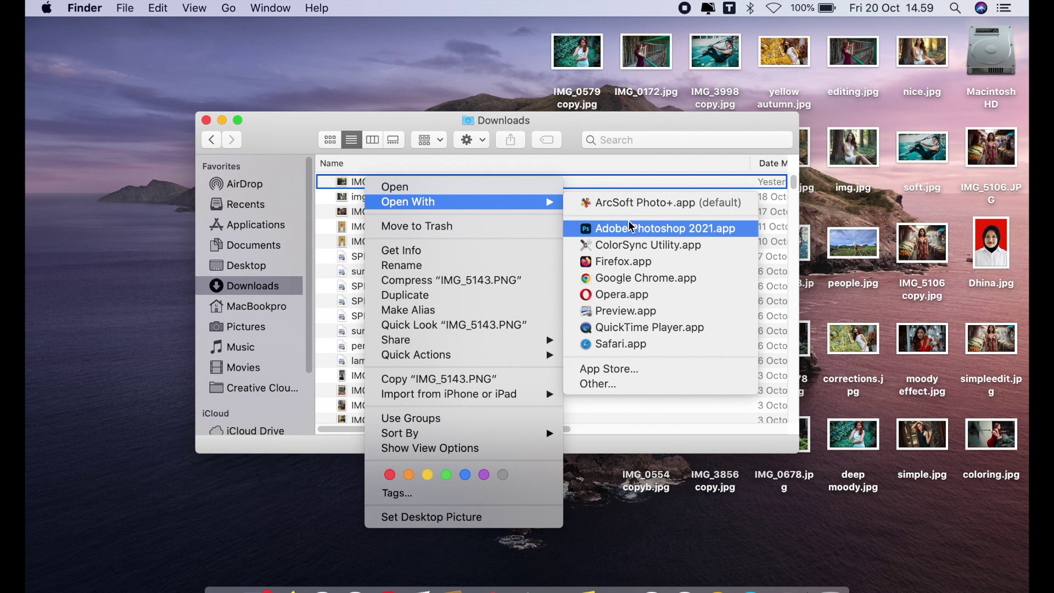
pyautogui.moveTo(464, 202)
pyautogui.click(659, 229)
pyautogui.click(206, 119)
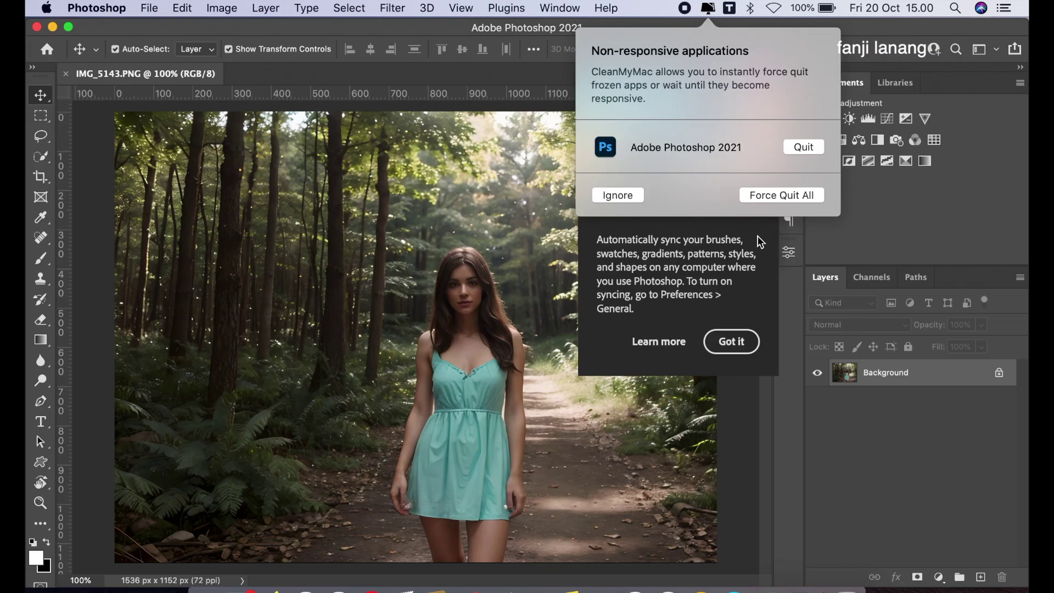
# - Dismiss the startup notices, duplicate the Background layer, and launch the Camera Raw filter on it
pyautogui.click(730, 342)
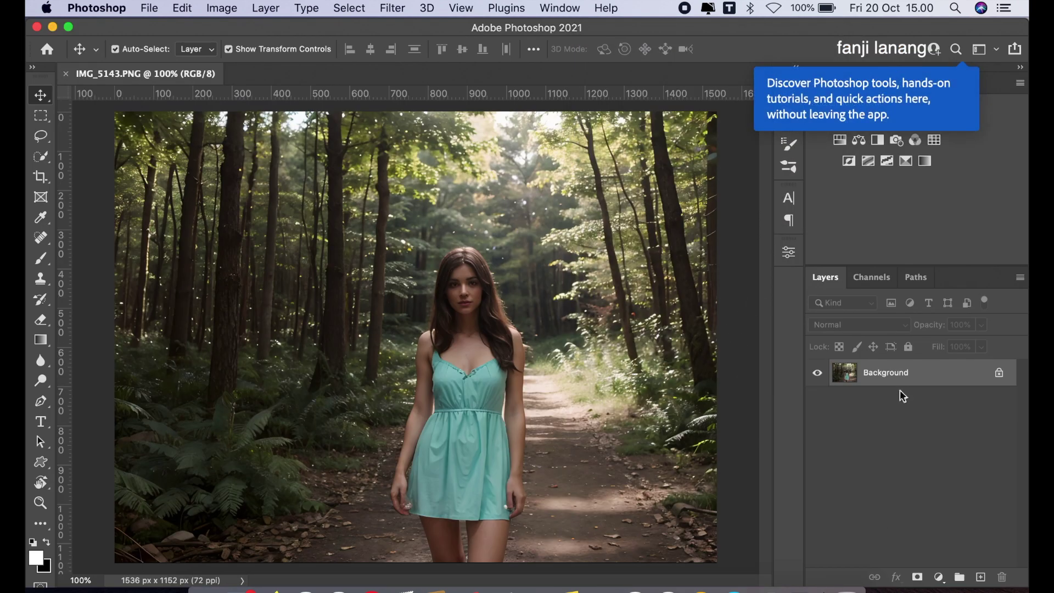
pyautogui.moveTo(909, 381); pyautogui.dragTo(978, 575)
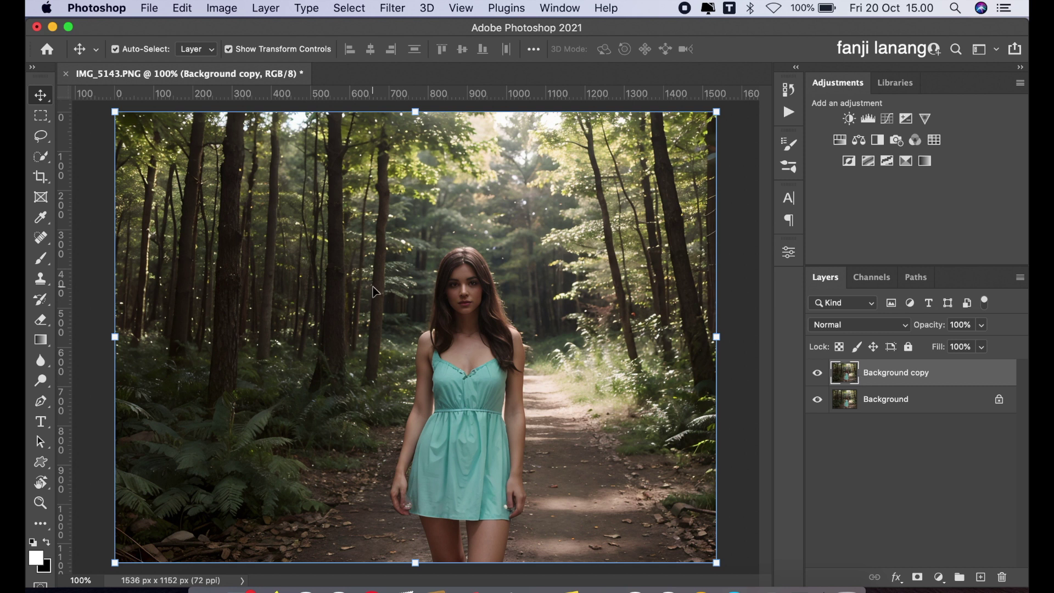
pyautogui.click(393, 7)
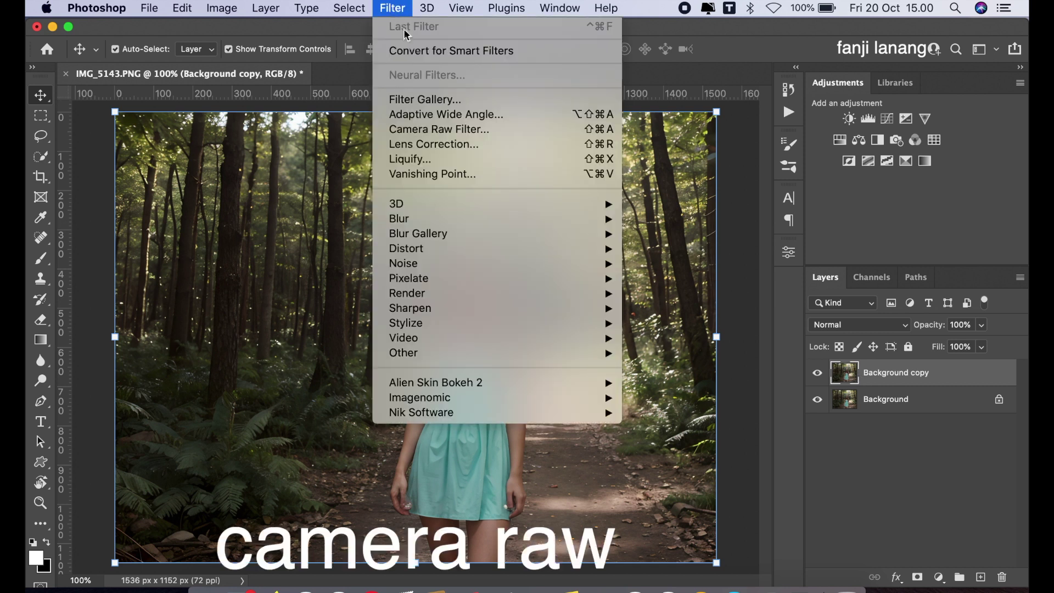
pyautogui.click(461, 129)
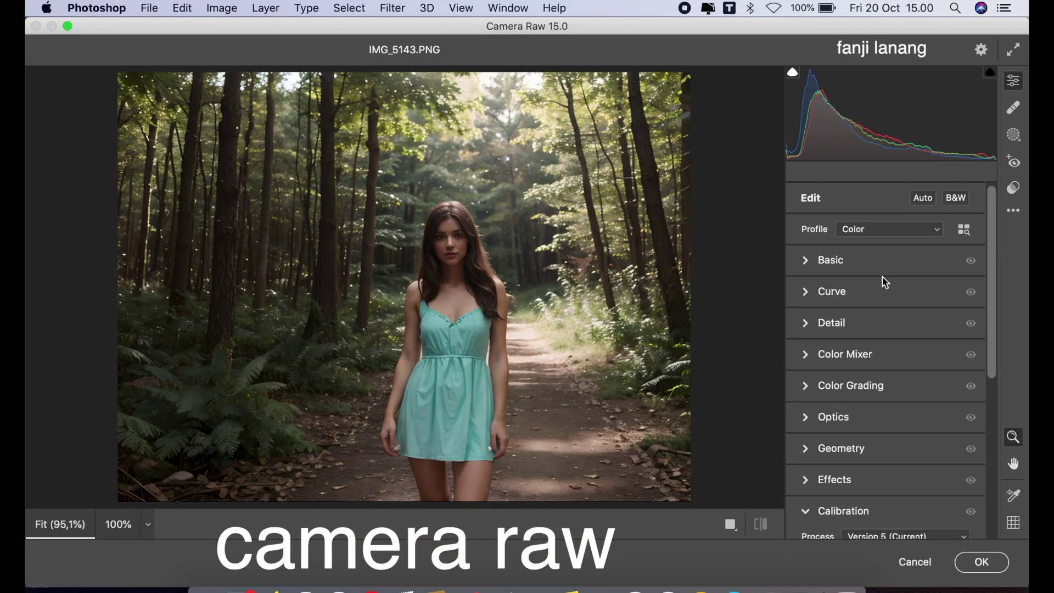
# - In the Basic panel set Highlights -75, Shadows +100, Whites -10, Clarity +5, then collapse it
pyautogui.click(804, 262)
pyautogui.moveTo(860, 375); pyautogui.dragTo(823, 373)
pyautogui.moveTo(912, 397); pyautogui.dragTo(983, 402)
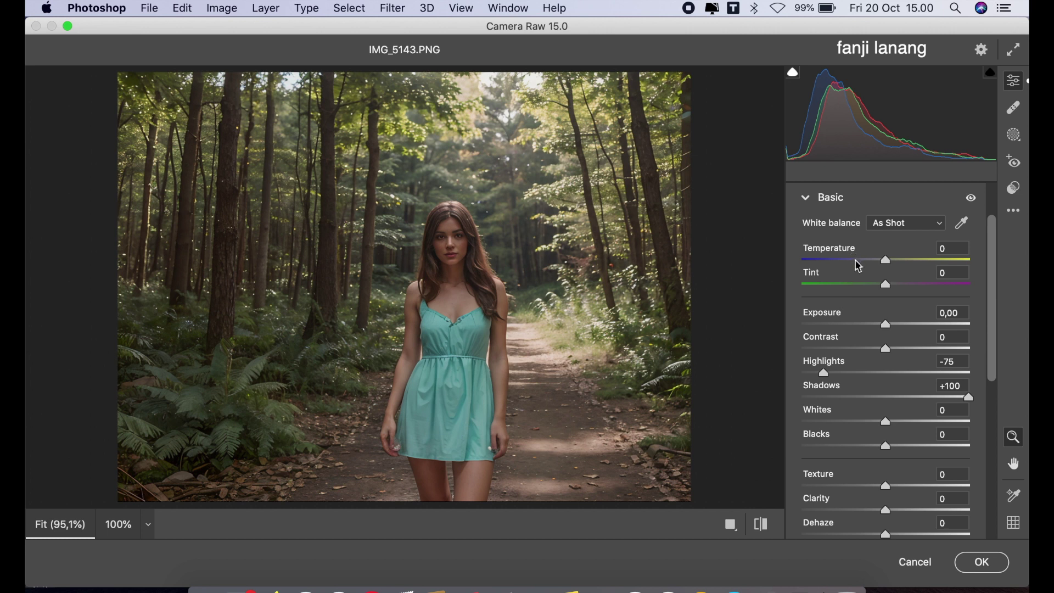
pyautogui.moveTo(885, 422); pyautogui.dragTo(881, 429)
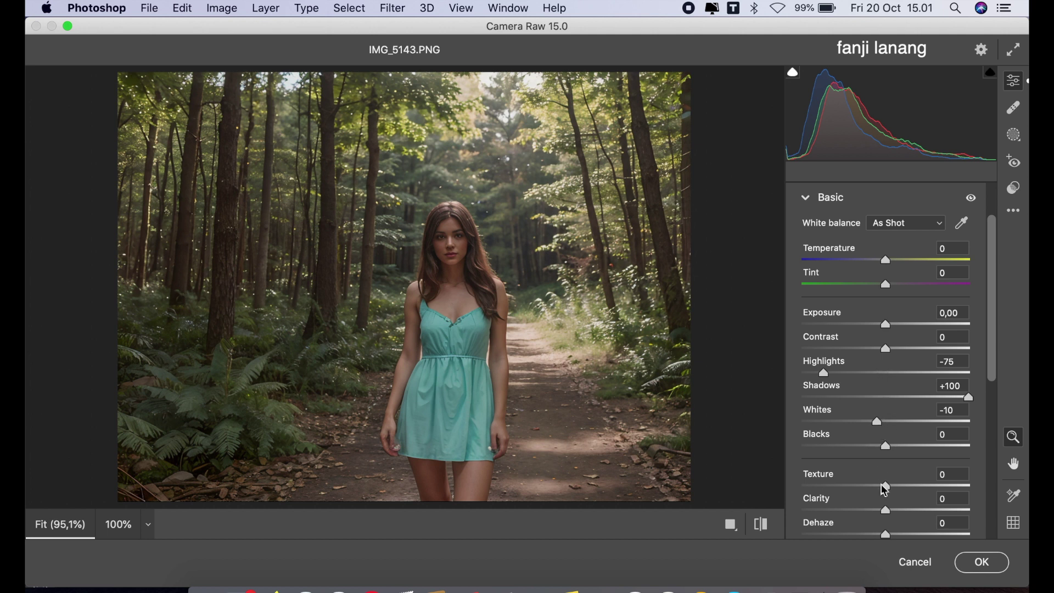
pyautogui.moveTo(887, 513); pyautogui.dragTo(890, 515)
pyautogui.click(807, 199)
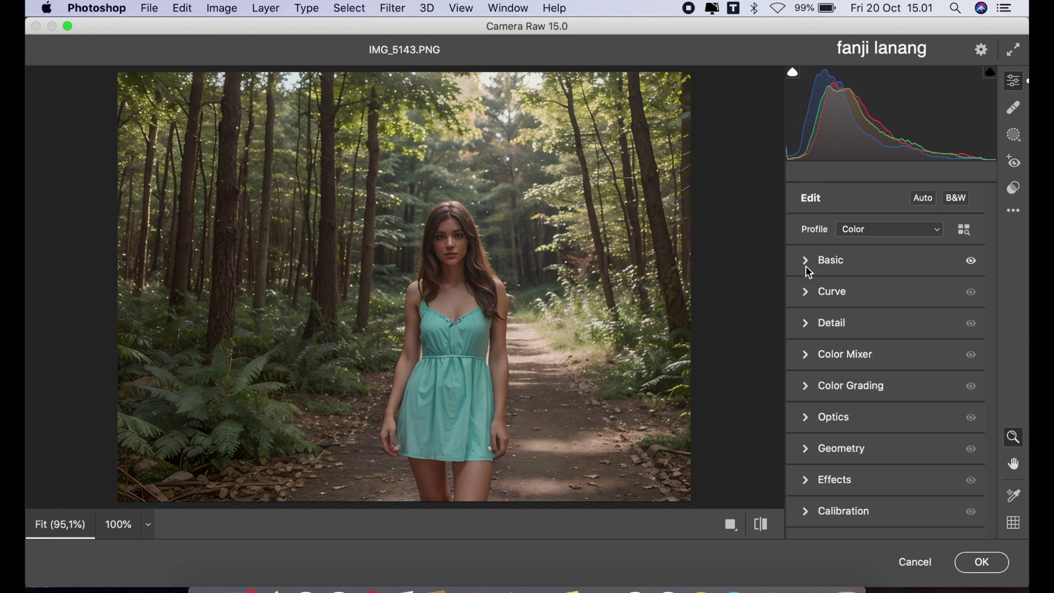
# - In the Color Mixer Hue tab, shift Greens to -100, Yellows to -20 and Aquas to +20
pyautogui.click(812, 324)
pyautogui.click(814, 326)
pyautogui.click(810, 360)
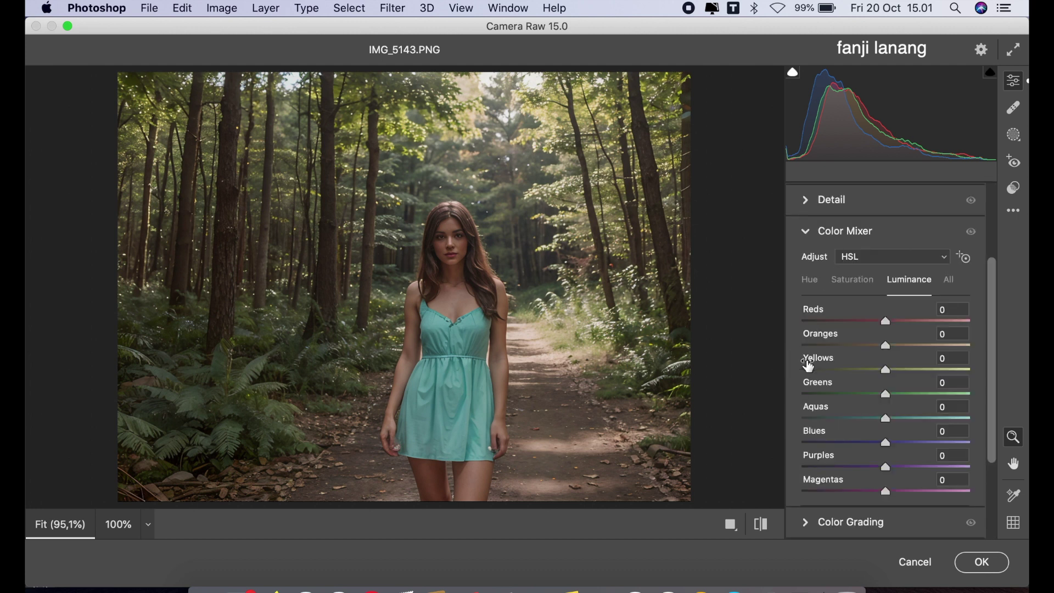
pyautogui.click(816, 287)
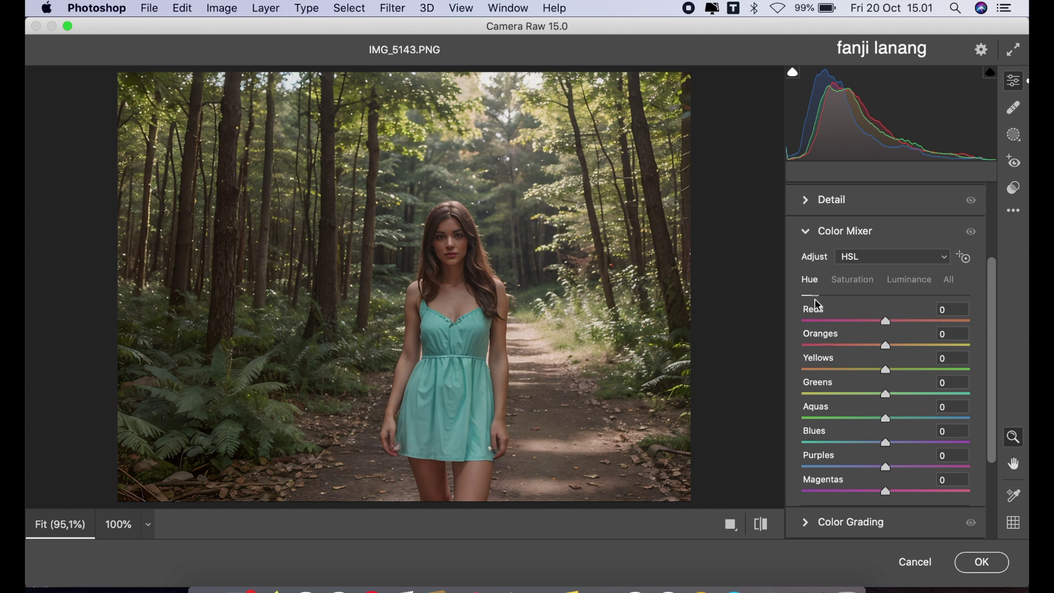
pyautogui.moveTo(885, 394); pyautogui.dragTo(728, 397)
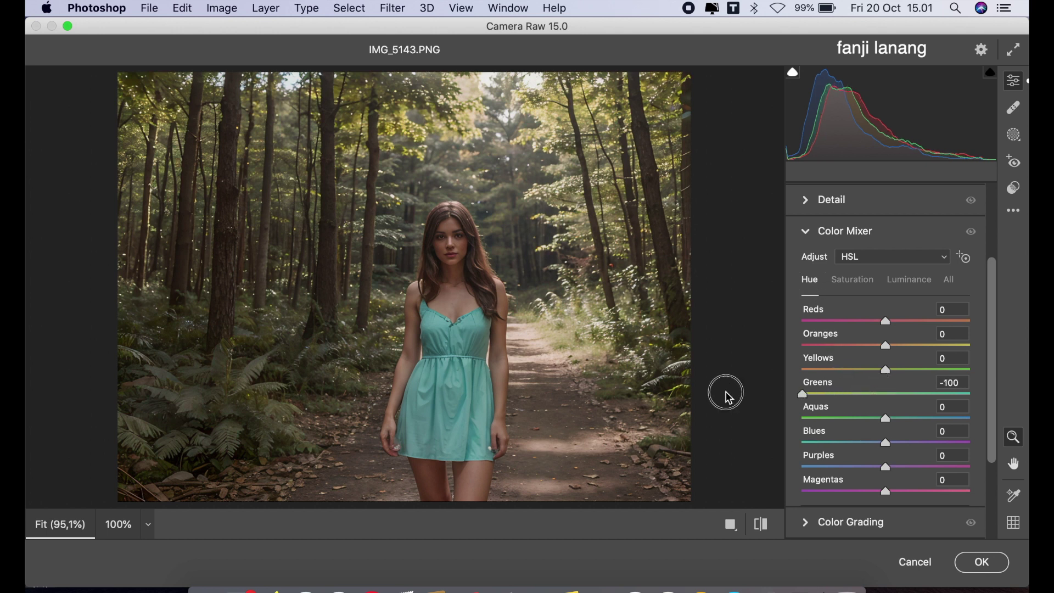
pyautogui.moveTo(875, 370); pyautogui.dragTo(872, 372)
pyautogui.click(906, 420)
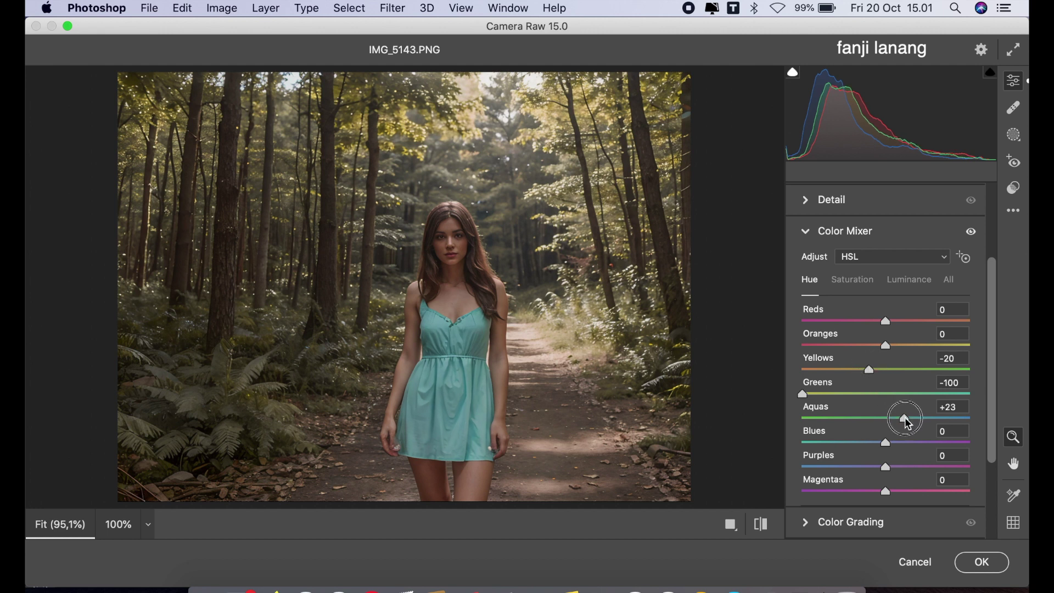
pyautogui.moveTo(906, 422); pyautogui.dragTo(873, 443)
# - Set Color Mixer saturation to Yellows +20 and Greens -60
pyautogui.click(839, 281)
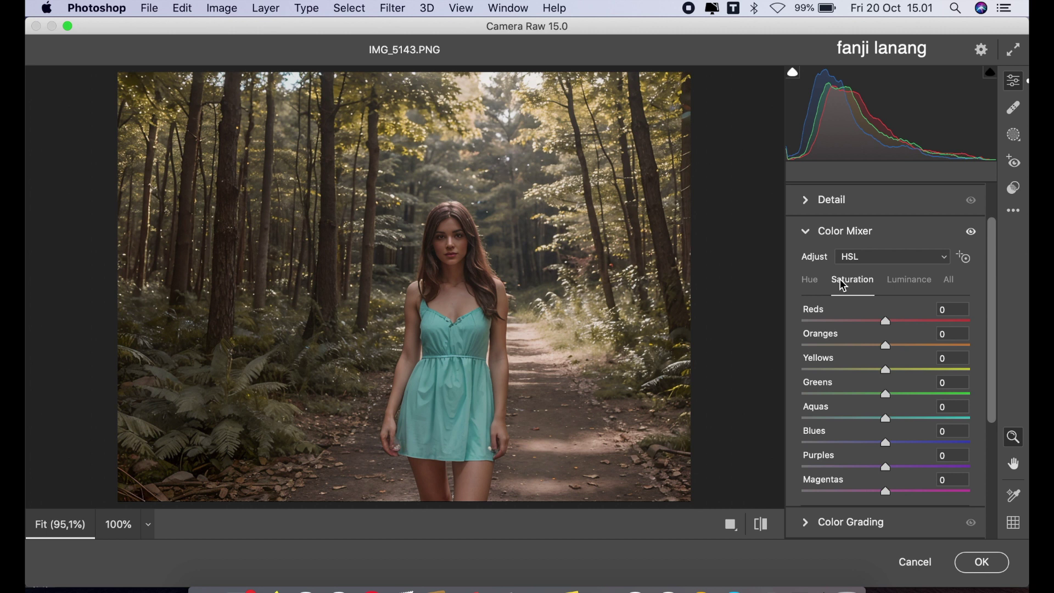
pyautogui.moveTo(873, 371); pyautogui.dragTo(770, 387)
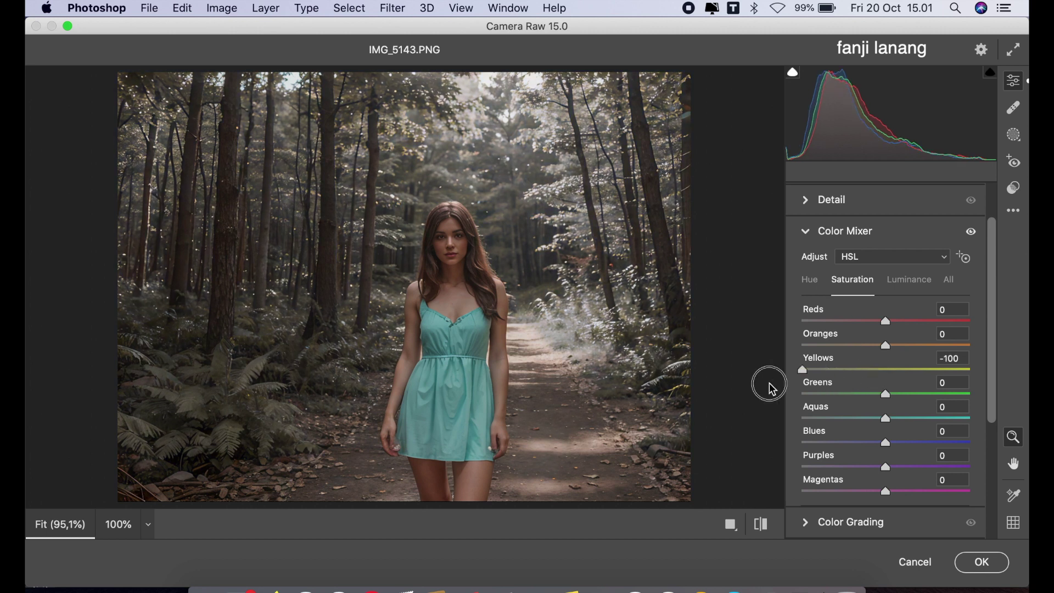
pyautogui.moveTo(772, 388)
pyautogui.mouseDown()
pyautogui.moveTo(976, 392)
pyautogui.moveTo(905, 396)
pyautogui.mouseUp()
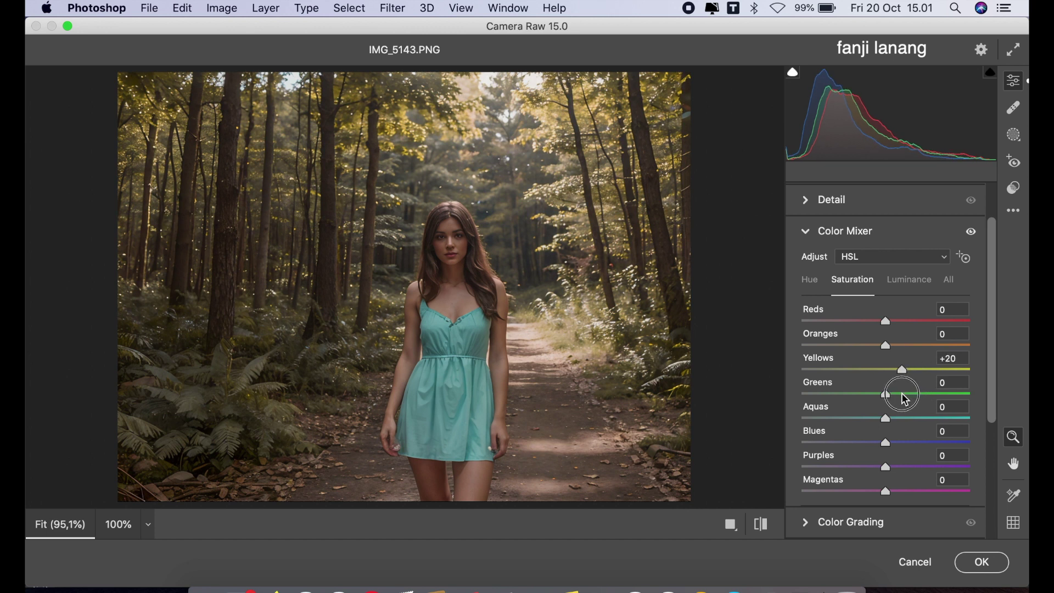
pyautogui.moveTo(884, 395)
pyautogui.mouseDown()
pyautogui.moveTo(791, 400)
pyautogui.moveTo(953, 395)
pyautogui.moveTo(830, 401)
pyautogui.moveTo(659, 379)
pyautogui.moveTo(859, 395)
pyautogui.moveTo(833, 400)
pyautogui.moveTo(833, 423)
pyautogui.mouseUp()
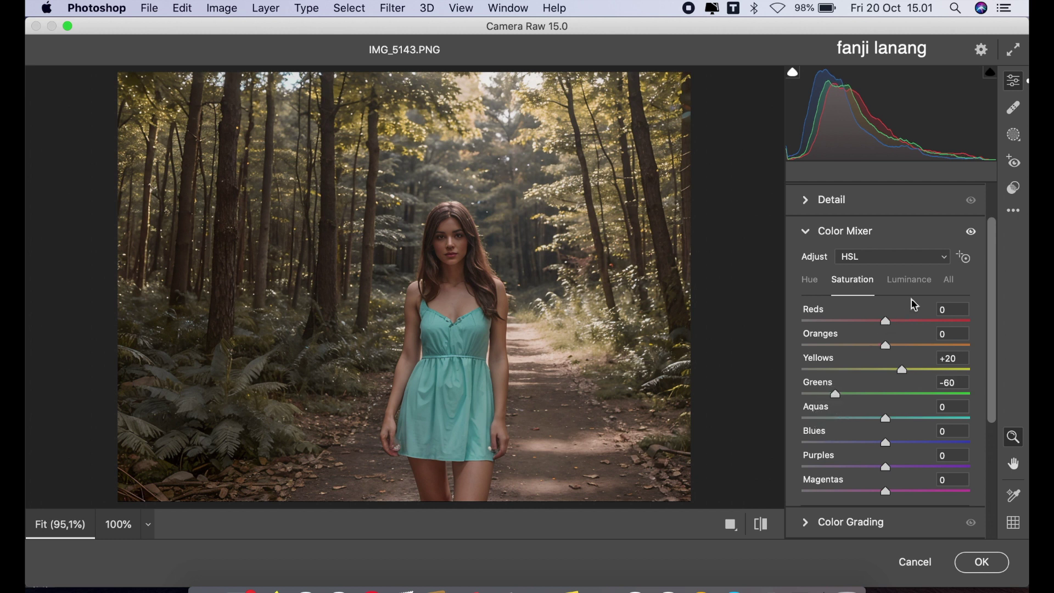
# - Raise Oranges luminance to +25 and collapse the Color Mixer
pyautogui.click(910, 282)
pyautogui.moveTo(902, 349)
pyautogui.mouseDown()
pyautogui.moveTo(927, 349)
pyautogui.moveTo(909, 358)
pyautogui.mouseUp()
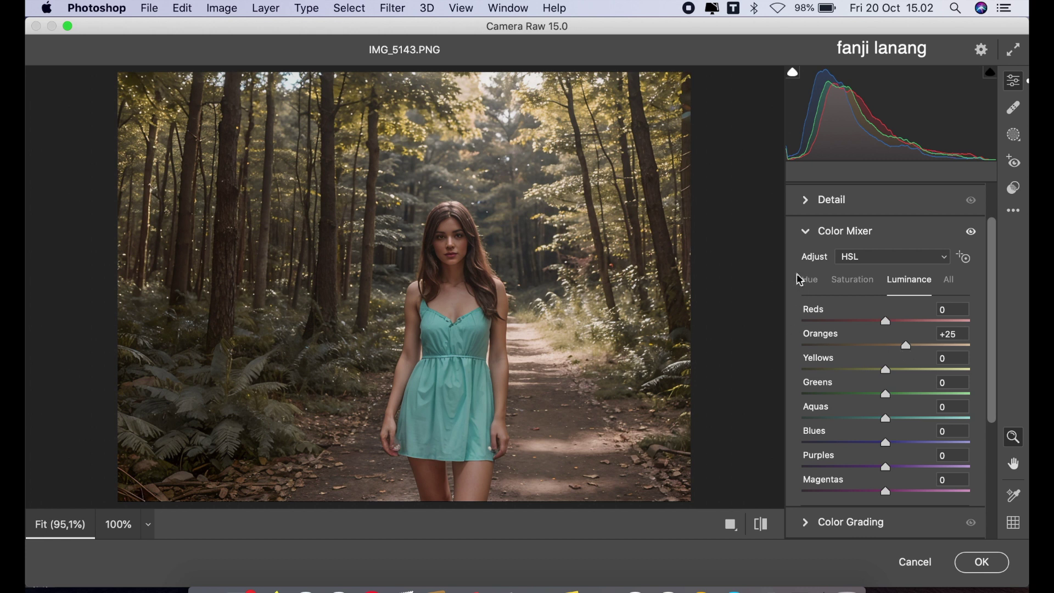
pyautogui.click(806, 235)
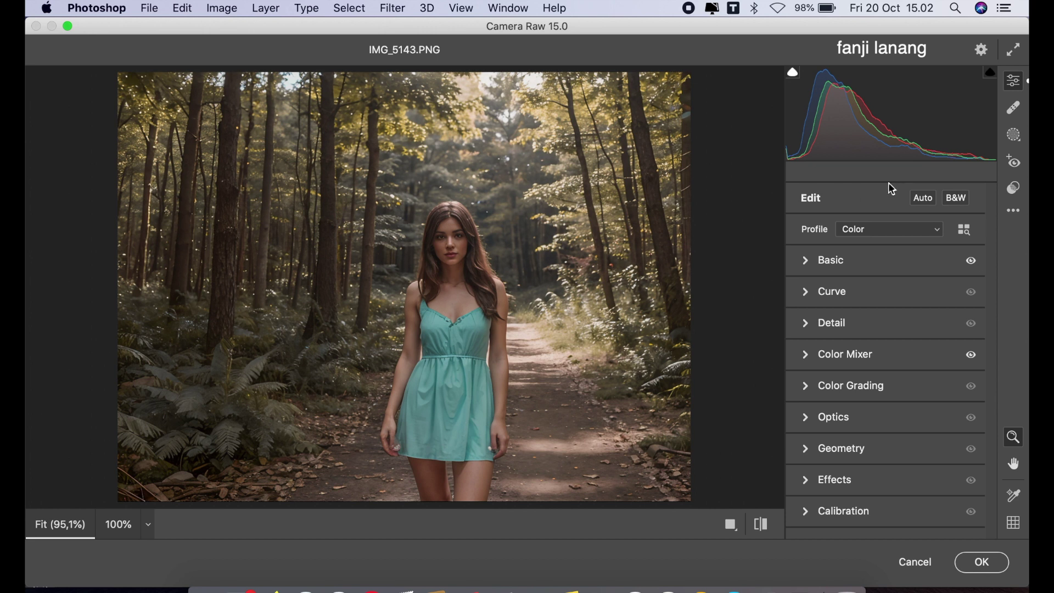
# - Tint the Color Grading midtones to hue 187, saturation 11, then compare before and after
pyautogui.click(812, 391)
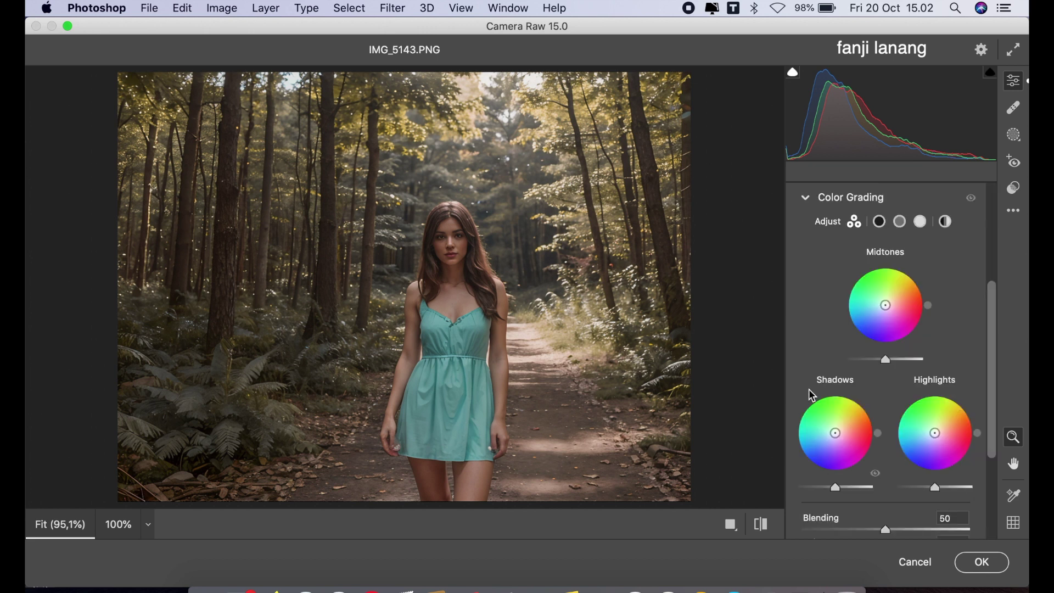
pyautogui.click(900, 221)
pyautogui.moveTo(880, 441); pyautogui.dragTo(888, 448)
pyautogui.moveTo(817, 465); pyautogui.dragTo(821, 467)
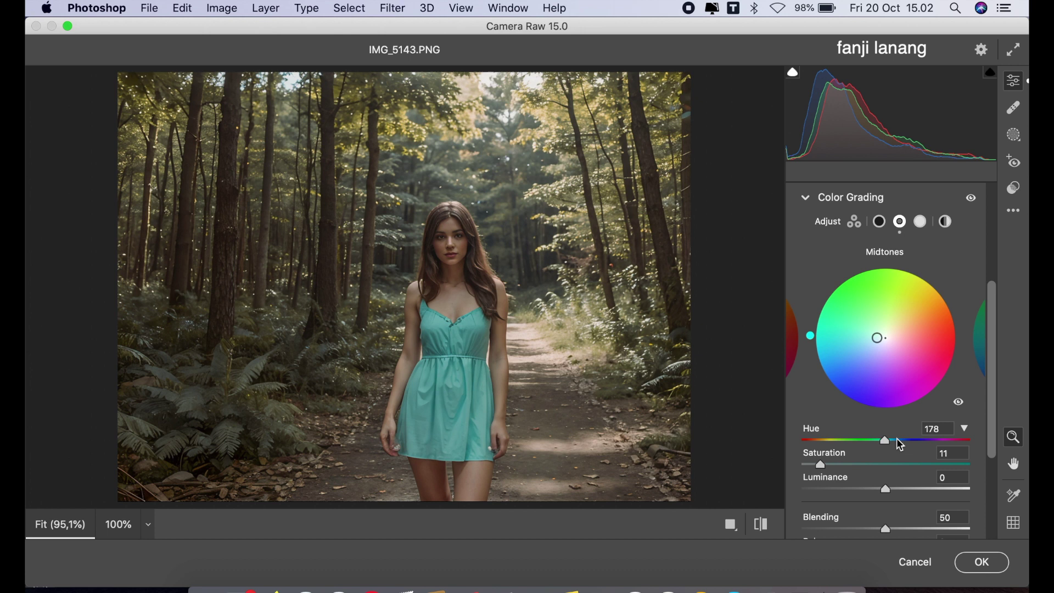
pyautogui.click(883, 442)
pyautogui.moveTo(883, 442); pyautogui.dragTo(886, 441)
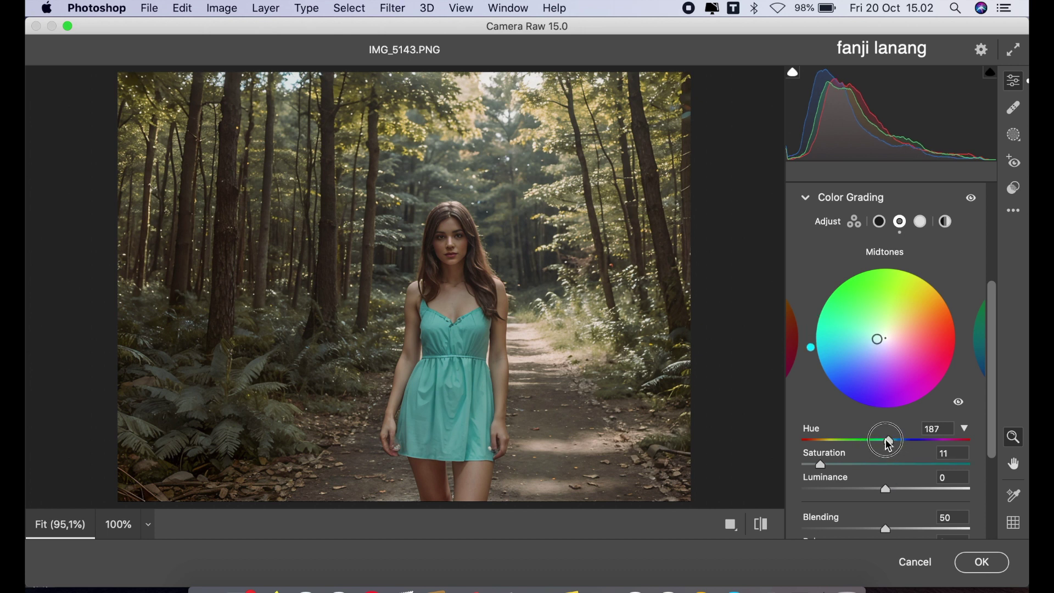
pyautogui.click(806, 199)
pyautogui.click(762, 525)
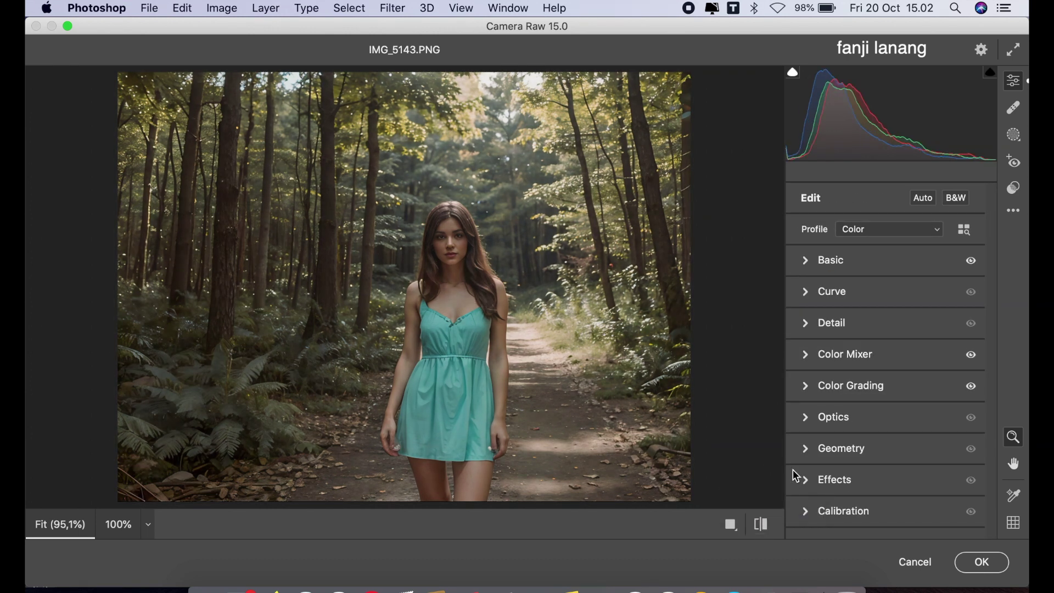
# - Darken the photo edges with a -82 vignette in the Optics settings
pyautogui.click(809, 420)
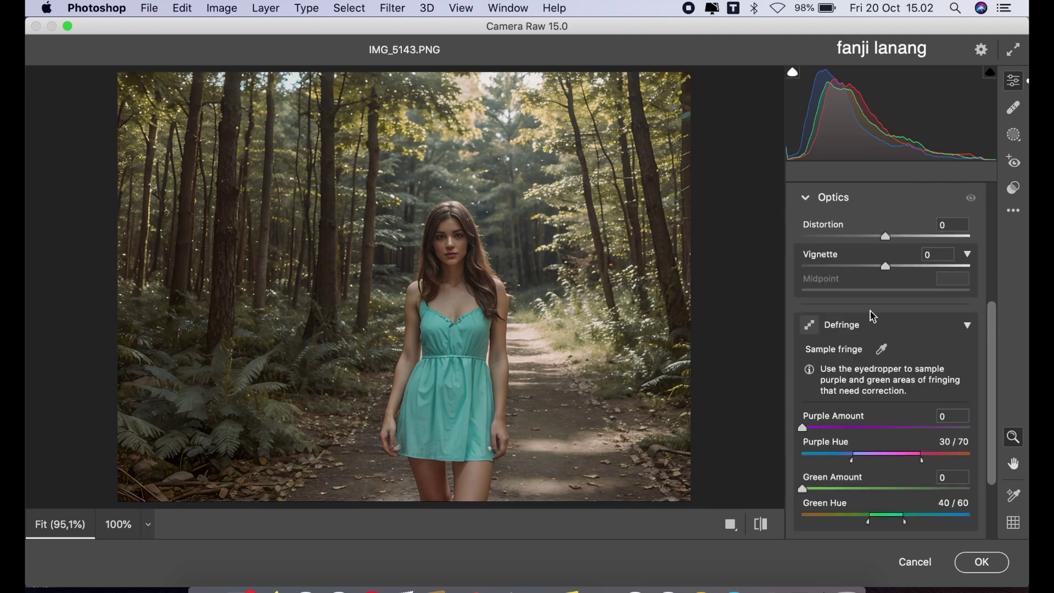
pyautogui.click(851, 266)
pyautogui.moveTo(852, 268); pyautogui.dragTo(817, 267)
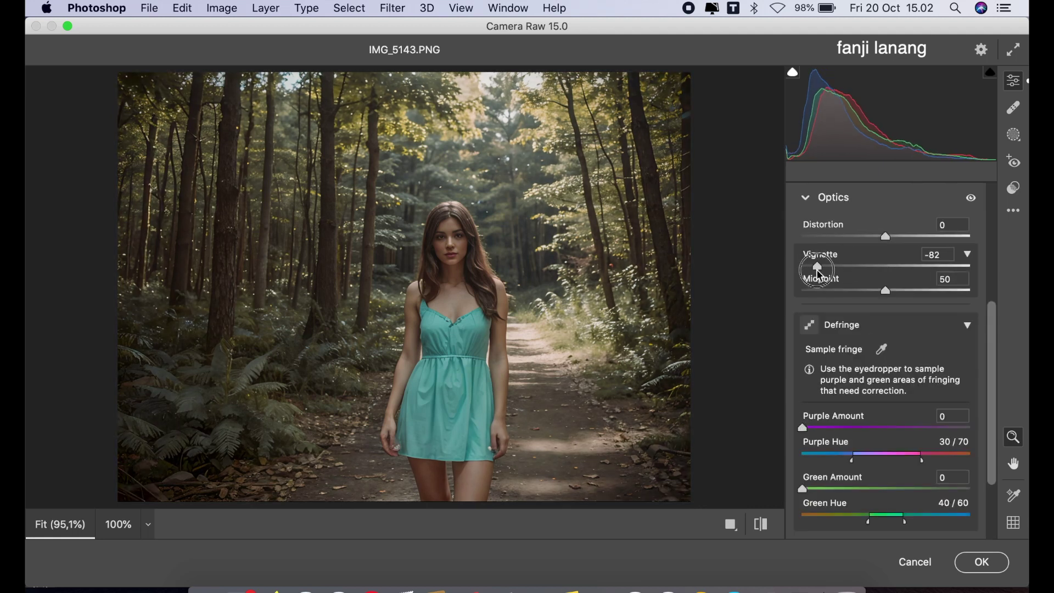
pyautogui.click(806, 198)
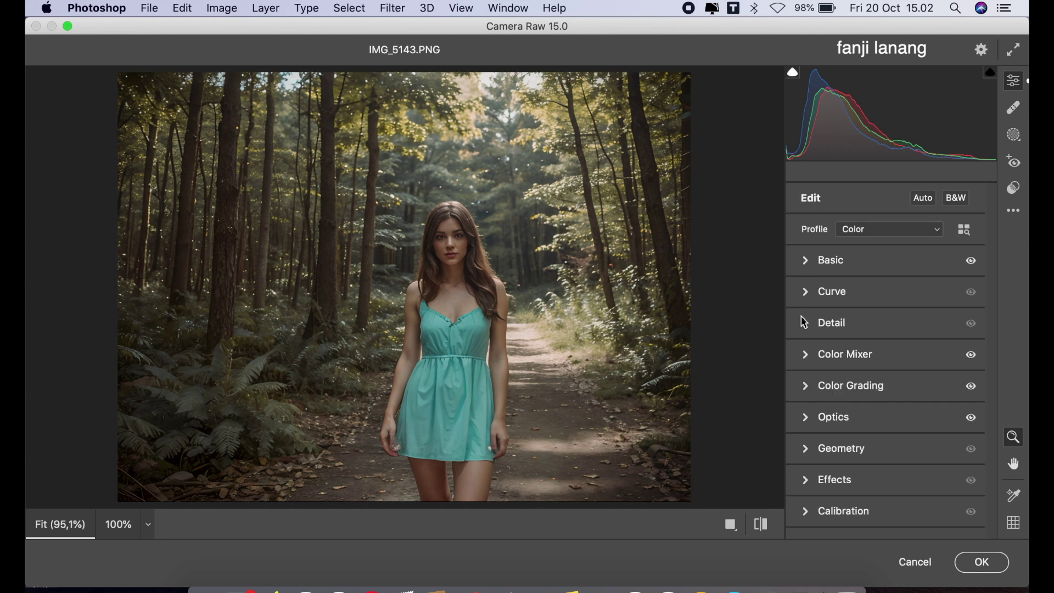
# - Set Calibration primary hues Red +30, Green +30, Blue -20 and apply the Camera Raw grade
pyautogui.click(808, 513)
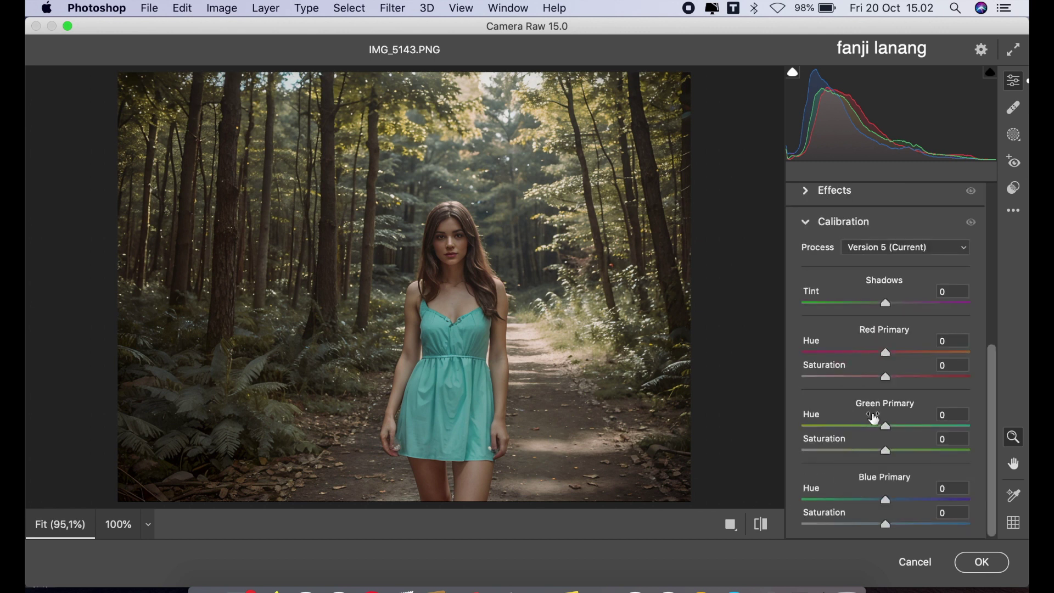
pyautogui.moveTo(912, 353); pyautogui.dragTo(914, 366)
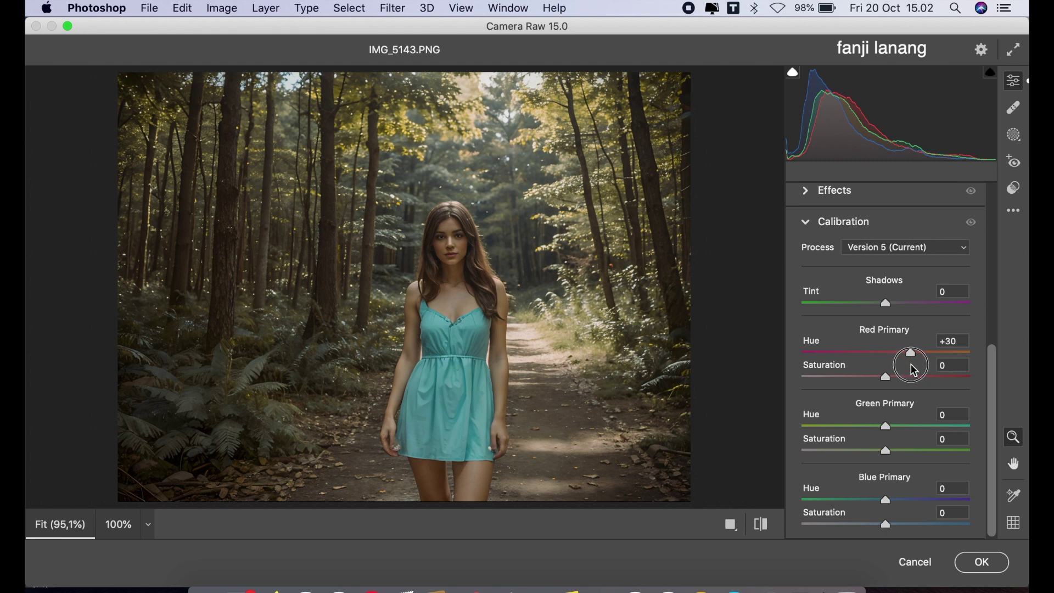
pyautogui.moveTo(912, 435); pyautogui.dragTo(911, 435)
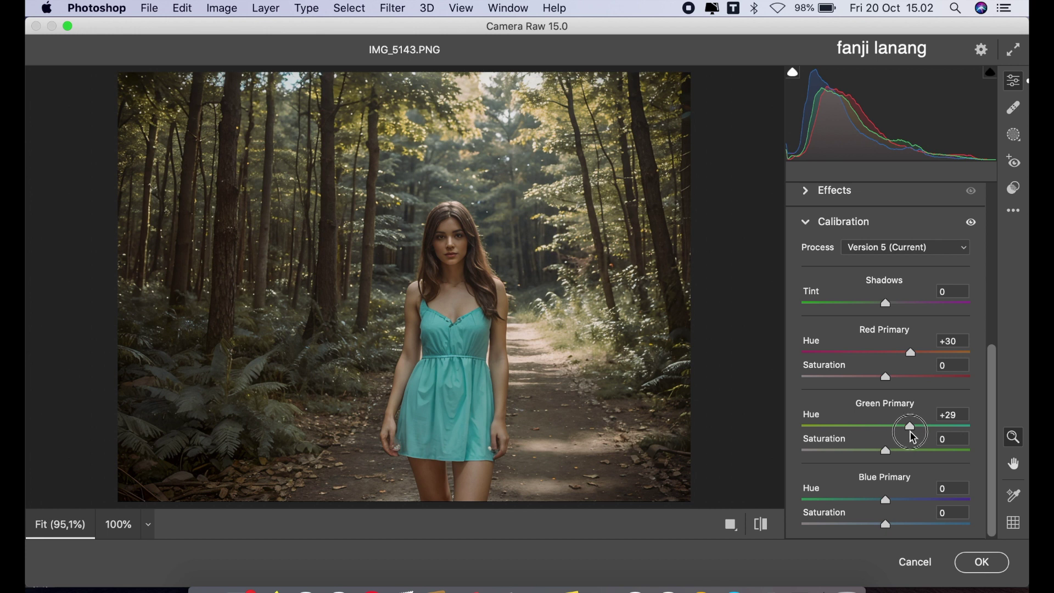
pyautogui.moveTo(911, 435); pyautogui.dragTo(913, 435)
pyautogui.moveTo(869, 499); pyautogui.dragTo(873, 509)
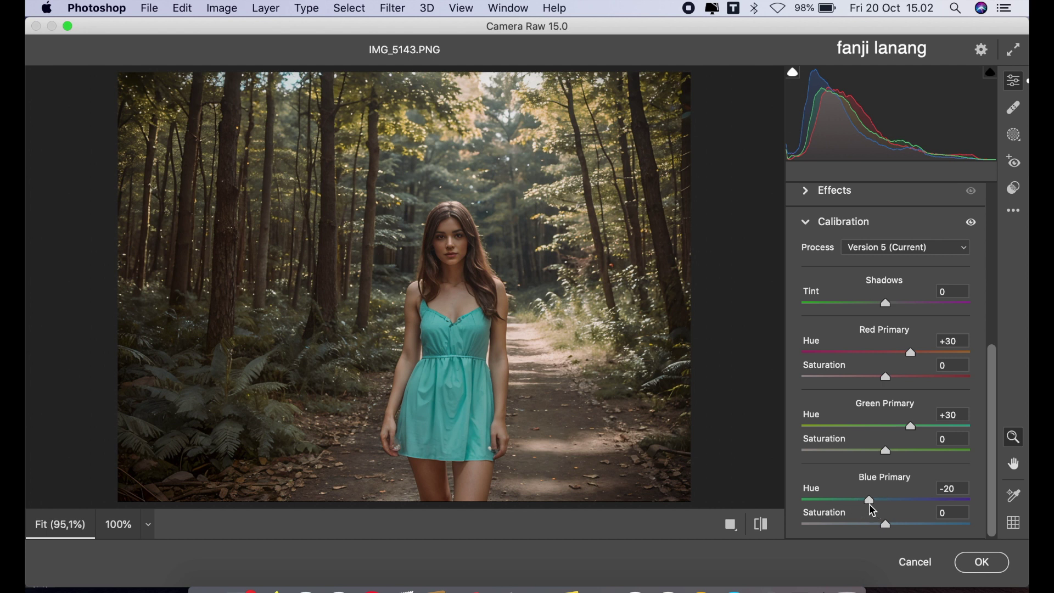
pyautogui.click(764, 525)
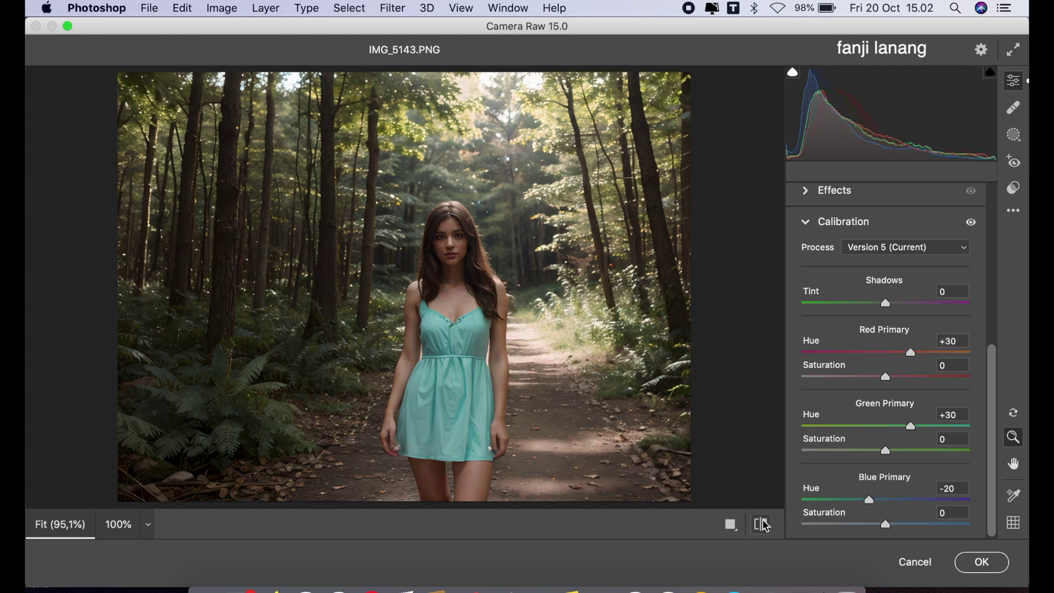
pyautogui.click(982, 562)
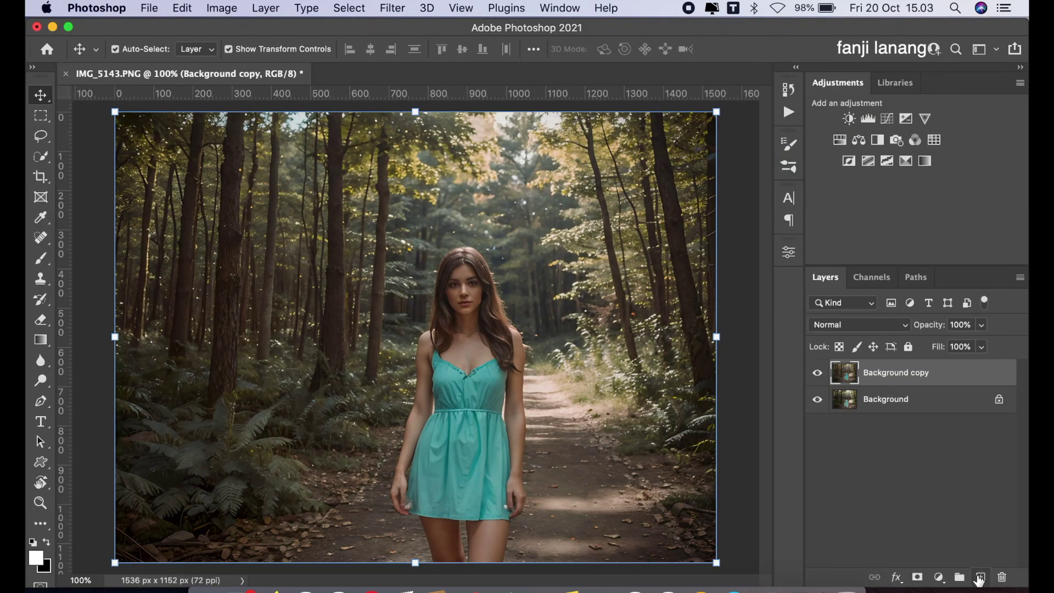
# - On a new Layer 1, draw an orange radial gradient glow from the top centre
pyautogui.click(981, 578)
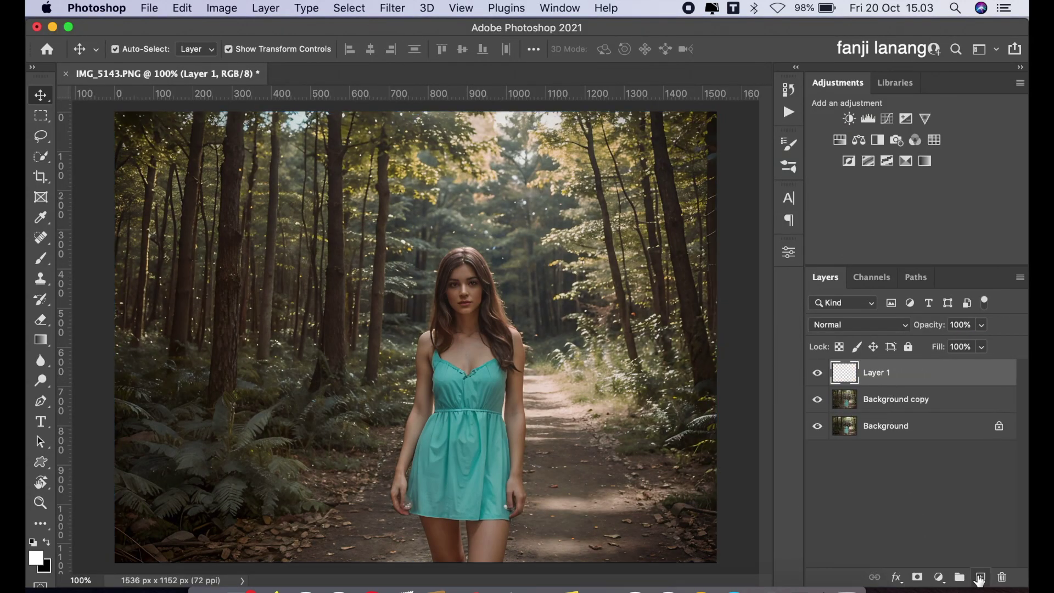
pyautogui.click(42, 341)
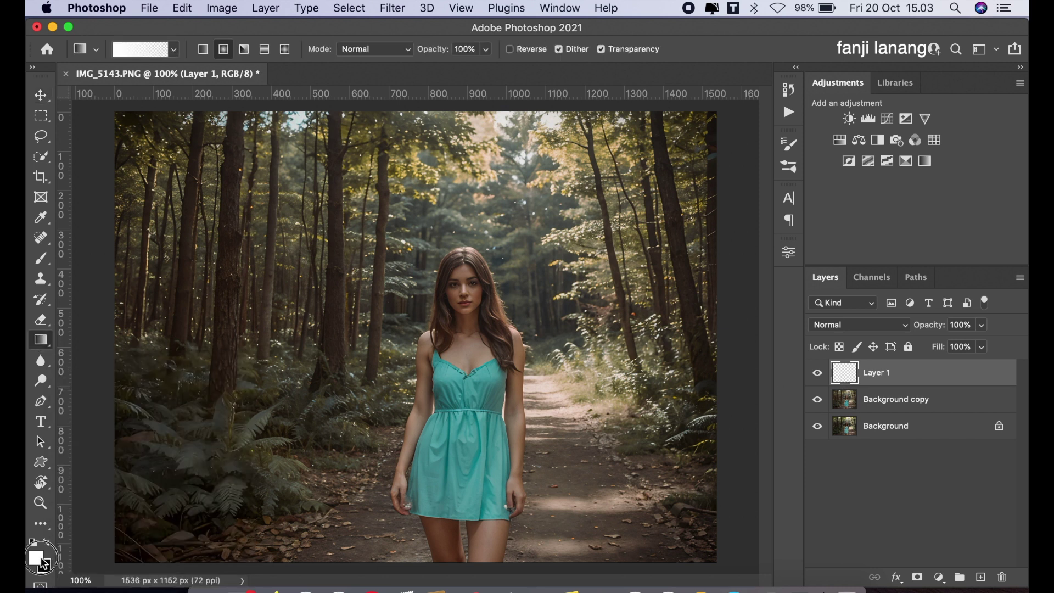
pyautogui.click(36, 558)
pyautogui.click(764, 168)
pyautogui.moveTo(782, 334); pyautogui.dragTo(784, 346)
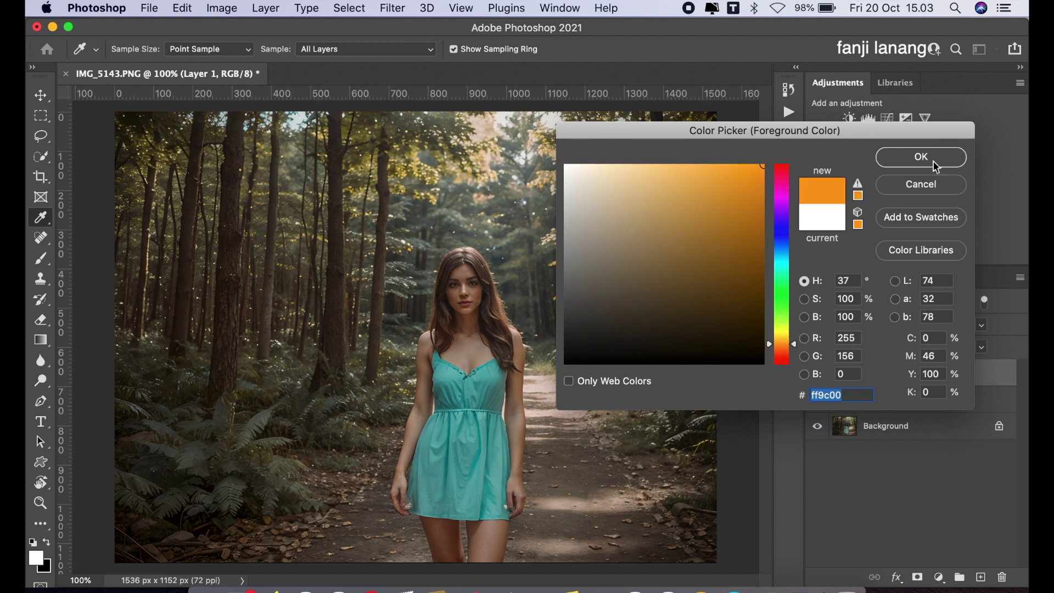
pyautogui.click(922, 157)
pyautogui.press('g')
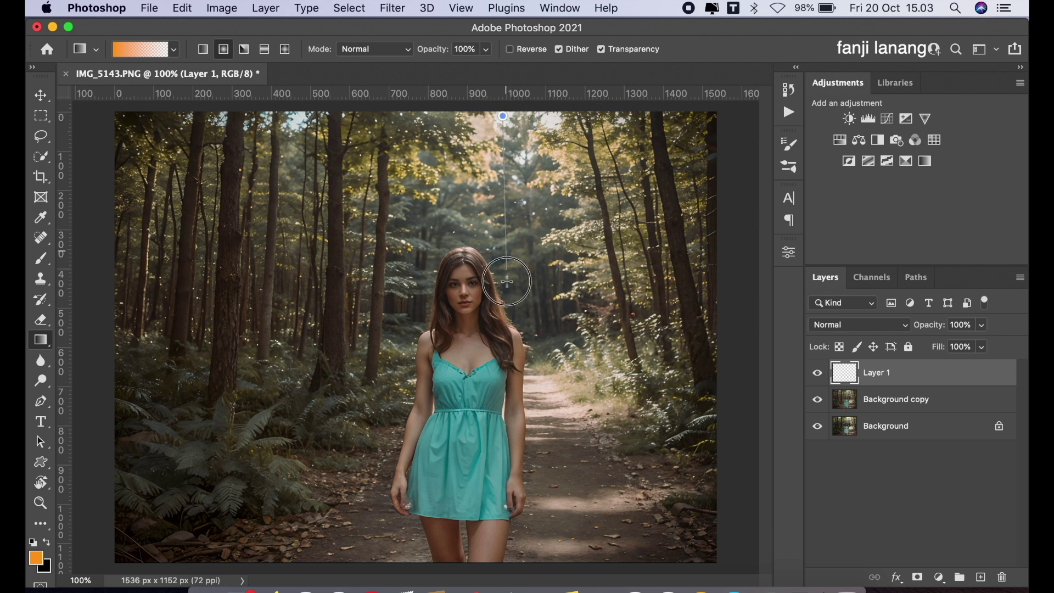
pyautogui.moveTo(549, 118); pyautogui.dragTo(511, 344)
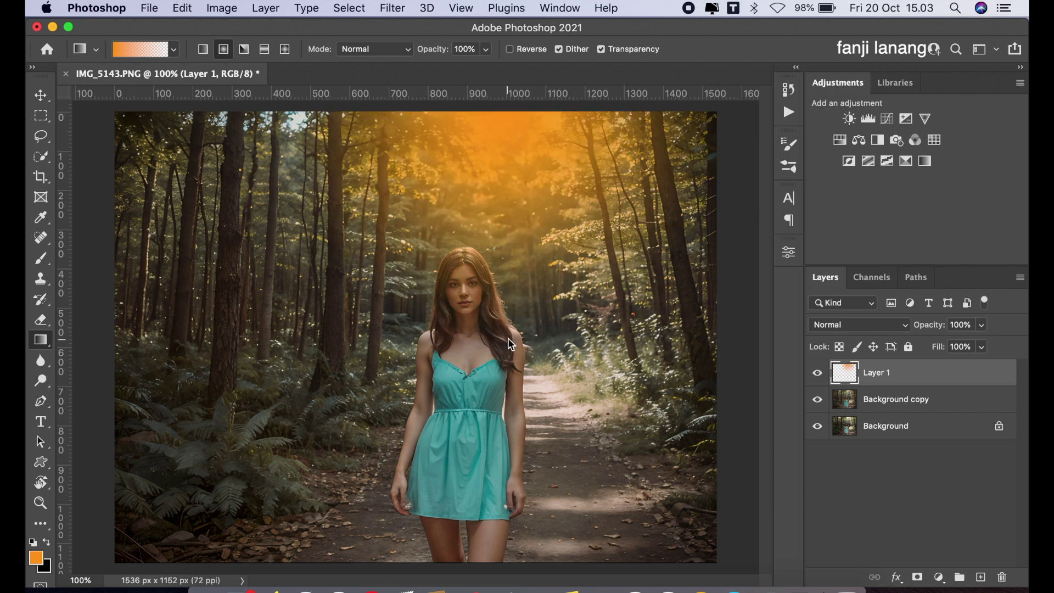
# - Set Layer 1 to Screen and mask the glow off the woman's face with a soft brush
pyautogui.click(859, 324)
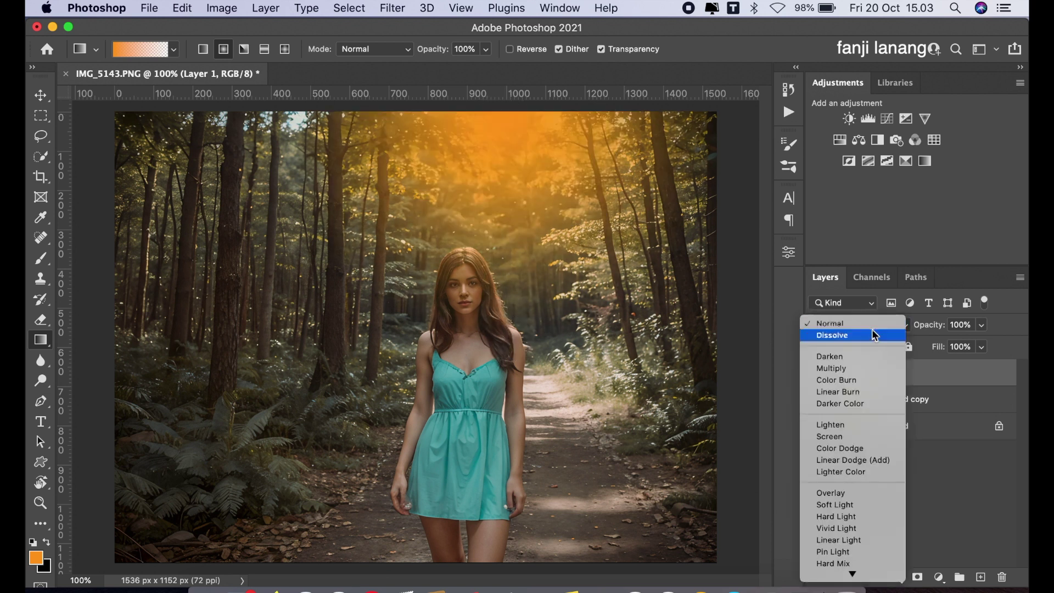
pyautogui.click(848, 438)
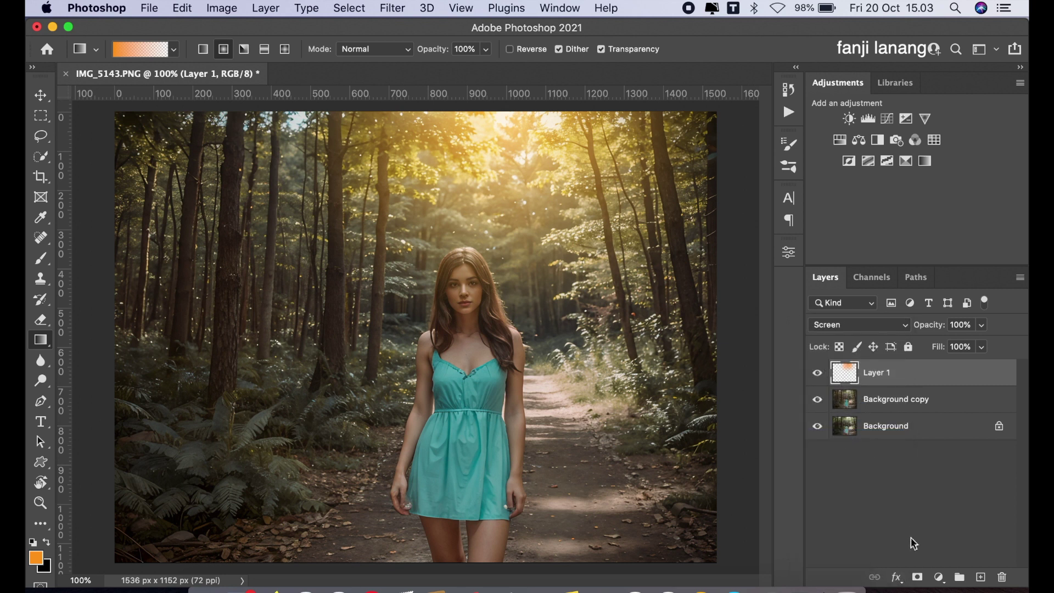
pyautogui.click(917, 576)
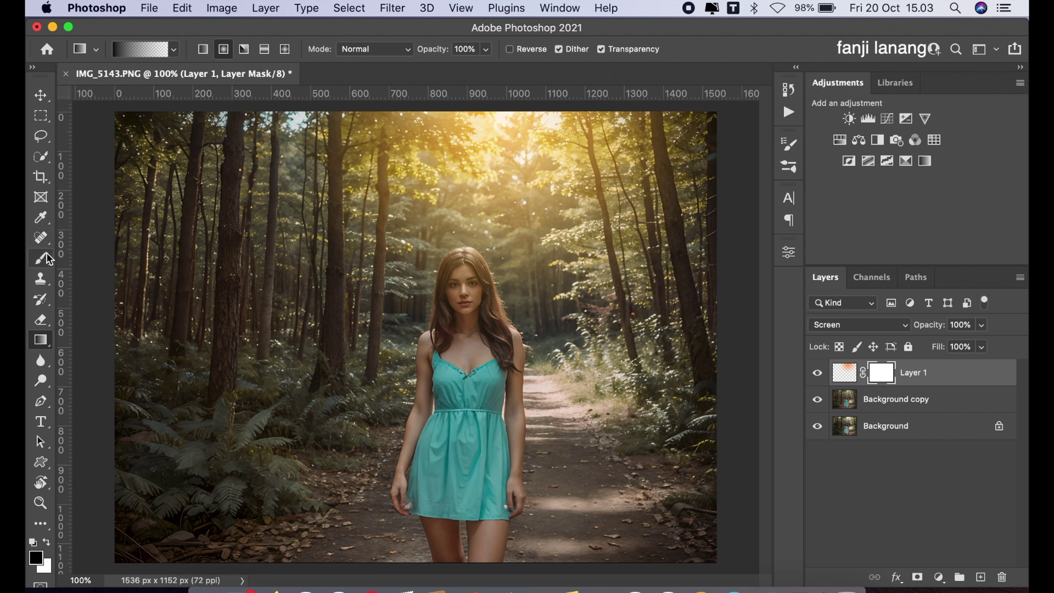
pyautogui.click(42, 258)
pyautogui.click(138, 49)
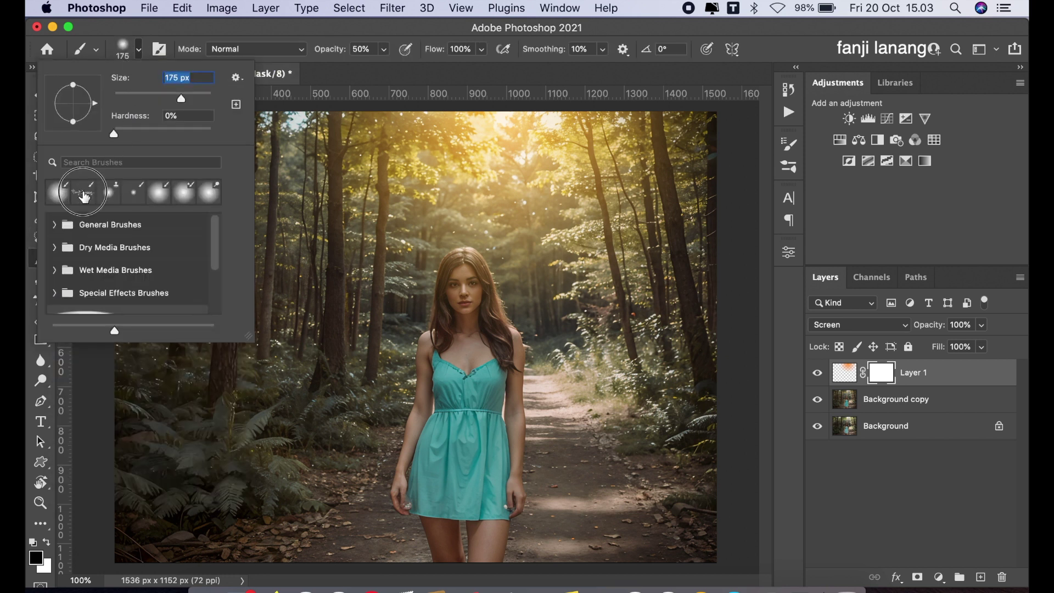
pyautogui.click(426, 82)
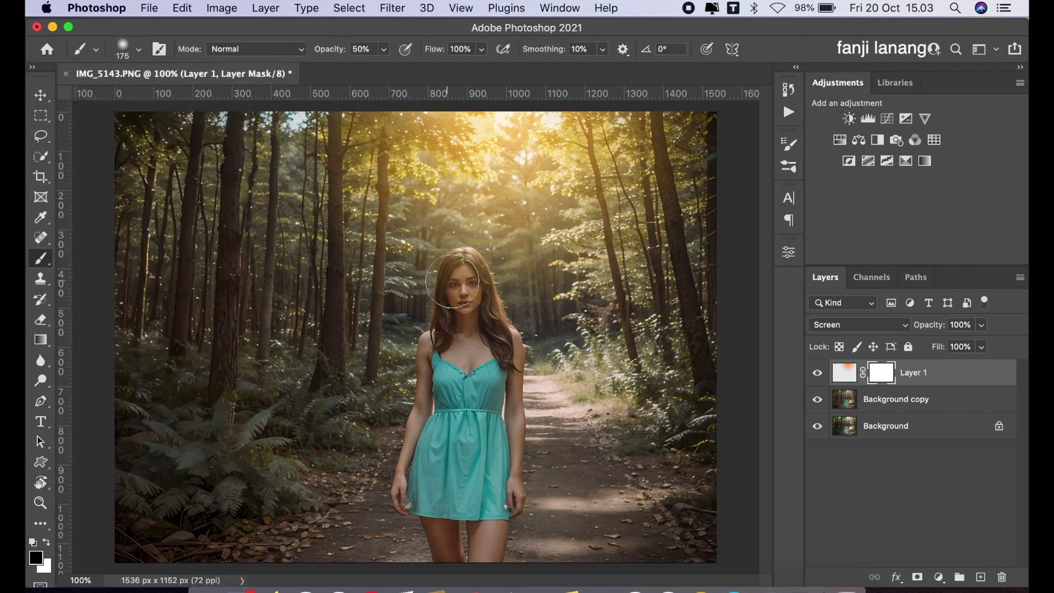
pyautogui.moveTo(452, 281)
pyautogui.mouseDown()
pyautogui.moveTo(464, 293)
pyautogui.moveTo(467, 417)
pyautogui.mouseUp()
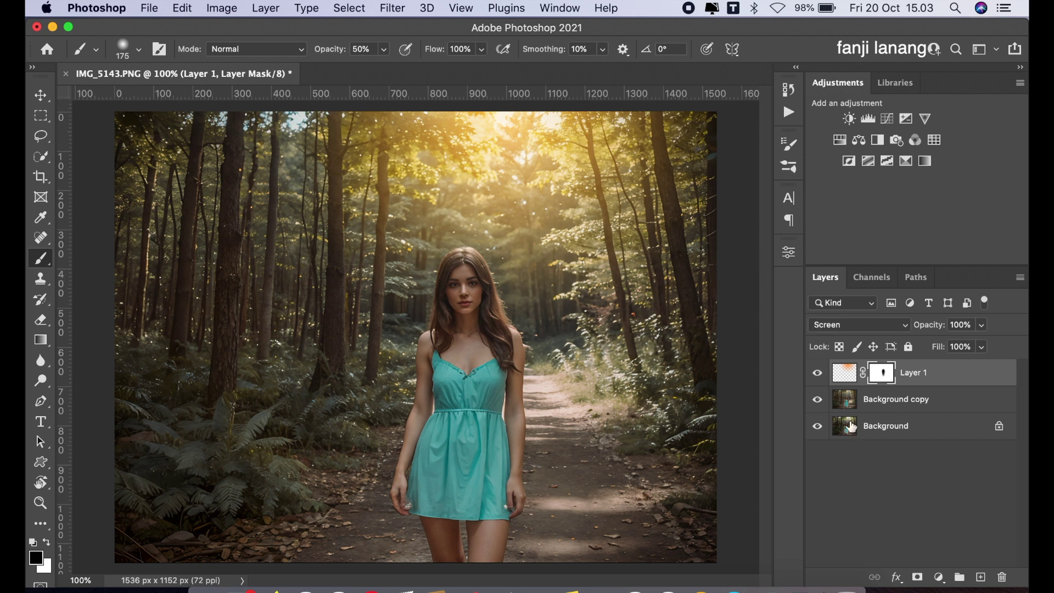
pyautogui.click(939, 577)
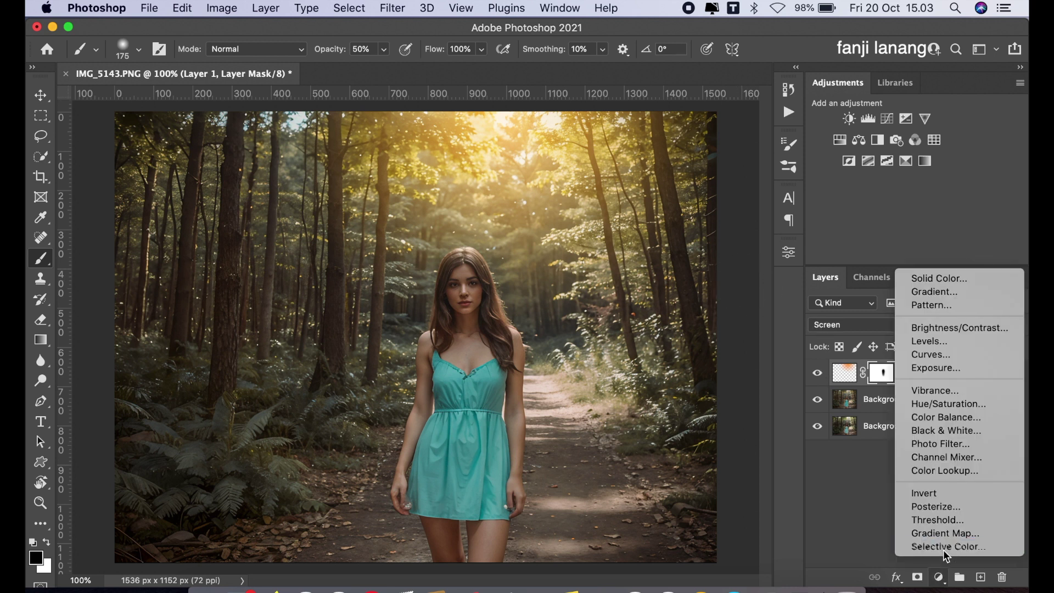
# - Add a Selective Color layer: Reds cyan -72, magenta -34; Yellows cyan -83, yellow +11
pyautogui.click(943, 549)
pyautogui.moveTo(655, 349)
pyautogui.mouseDown()
pyautogui.moveTo(517, 352)
pyautogui.moveTo(585, 350)
pyautogui.mouseUp()
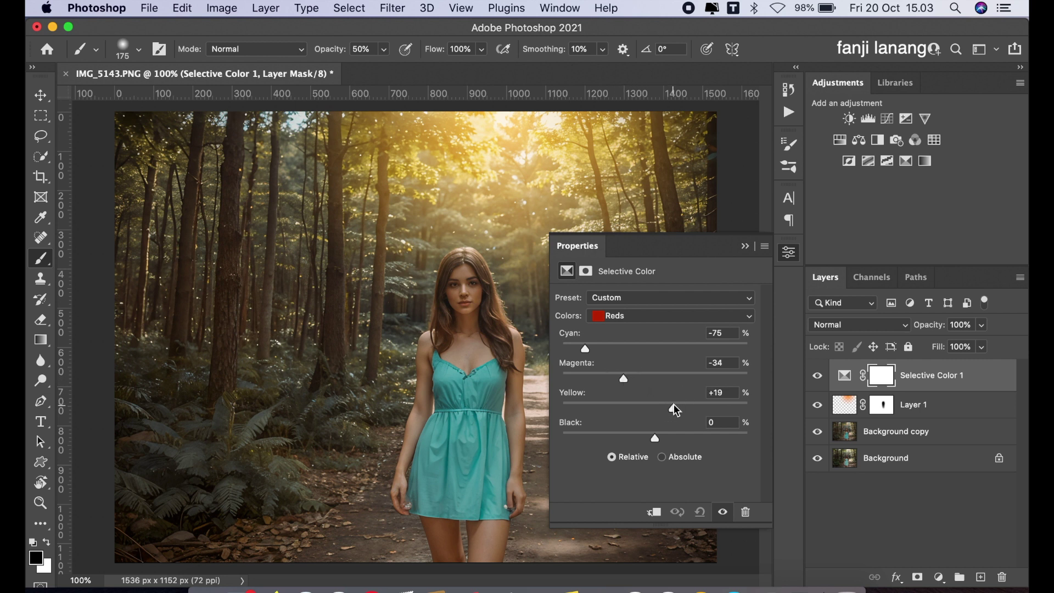
pyautogui.moveTo(674, 408); pyautogui.dragTo(677, 407)
pyautogui.click(582, 350)
pyautogui.click(615, 316)
pyautogui.press('Escape')
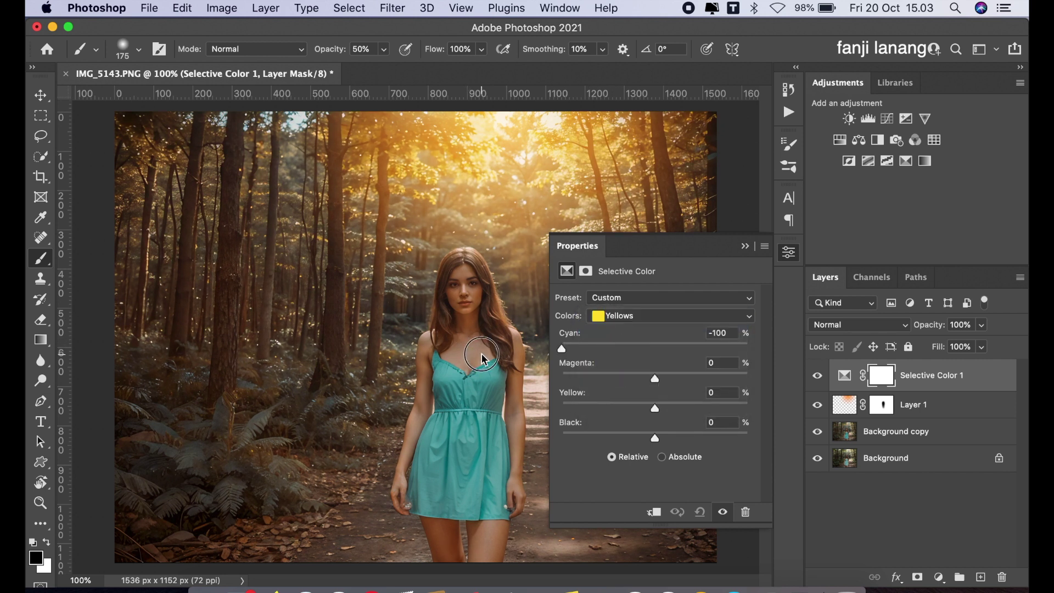
pyautogui.moveTo(562, 348); pyautogui.dragTo(577, 348)
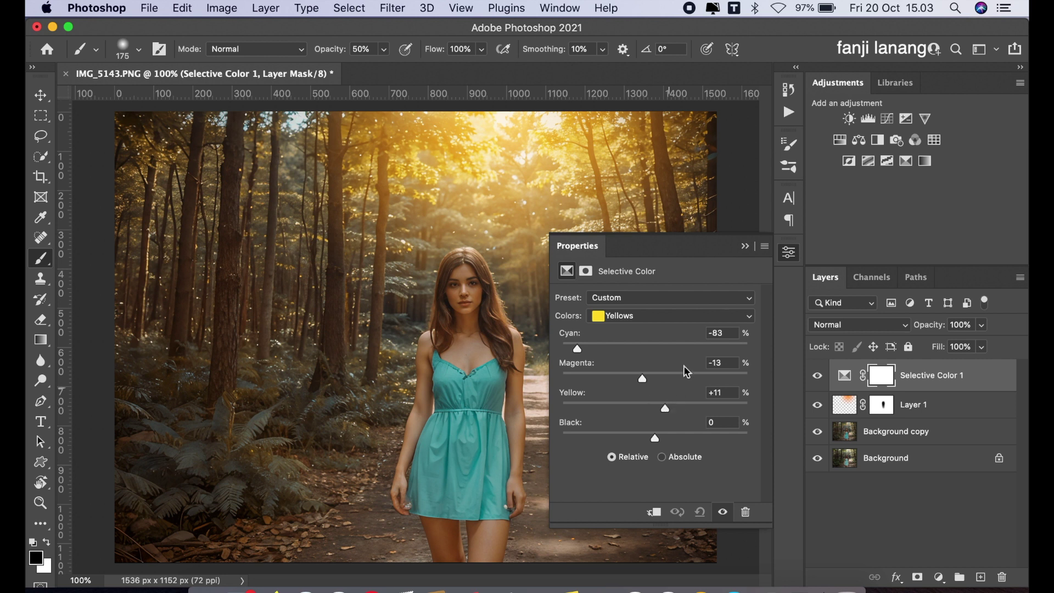
pyautogui.click(745, 246)
# - Paint the Selective Color mask at 34% brush opacity over the woman's face and dress
pyautogui.click(812, 378)
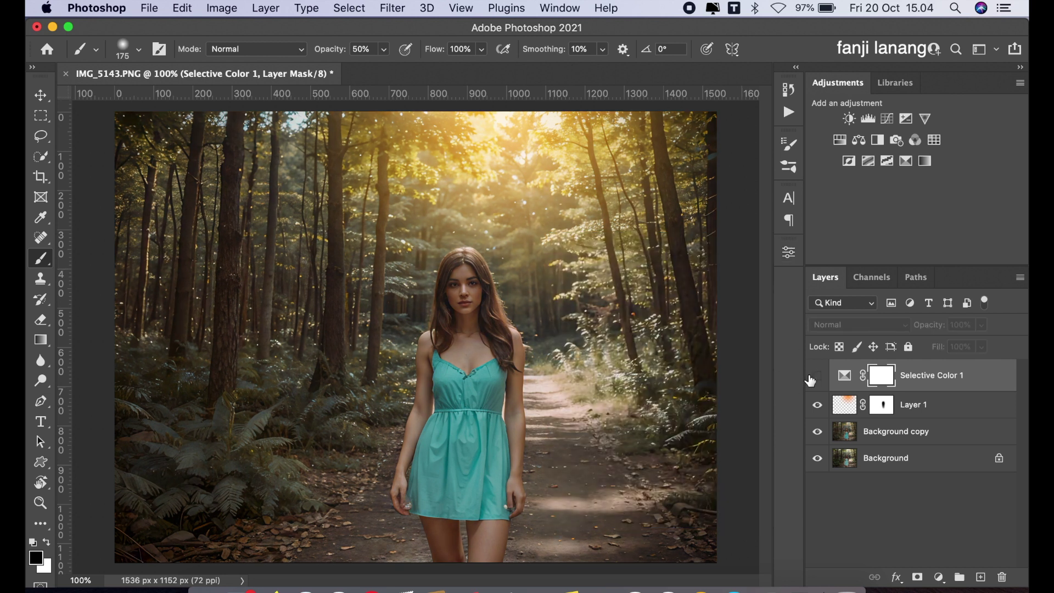
pyautogui.click(812, 377)
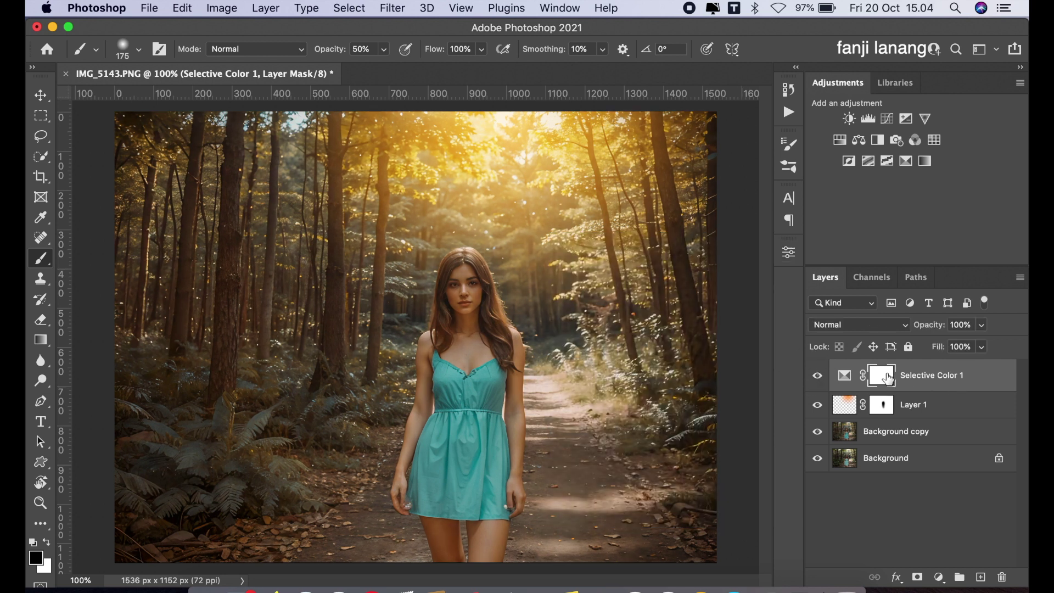
pyautogui.click(384, 49)
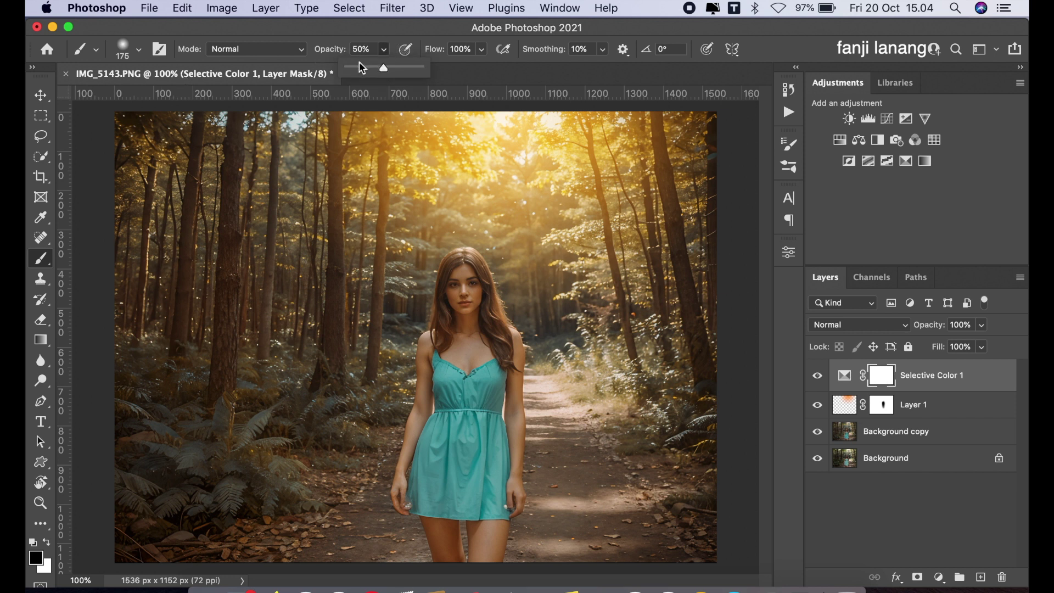
pyautogui.click(372, 68)
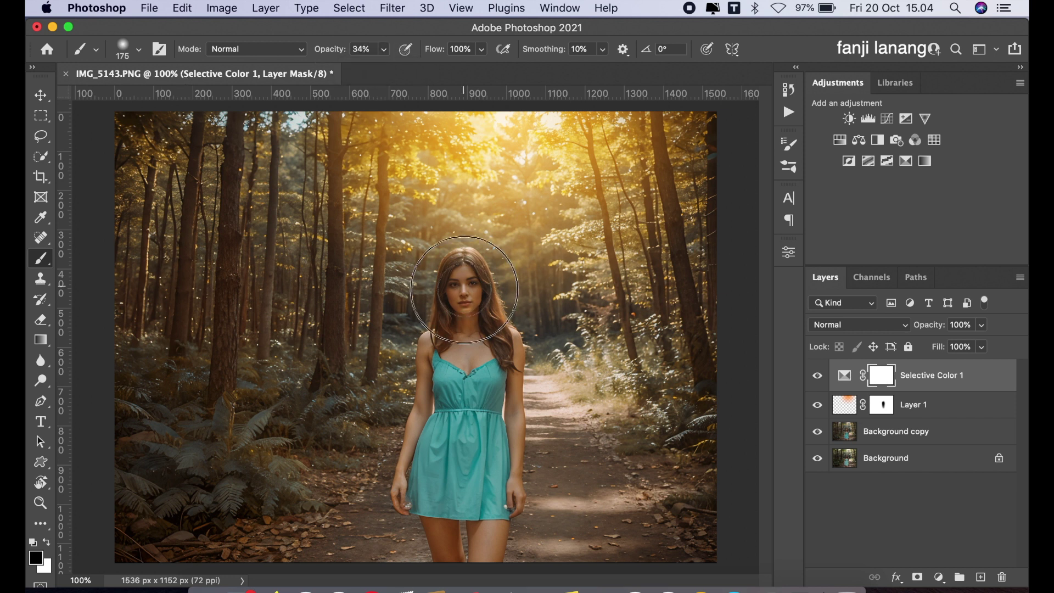
pyautogui.moveTo(471, 296); pyautogui.dragTo(466, 310)
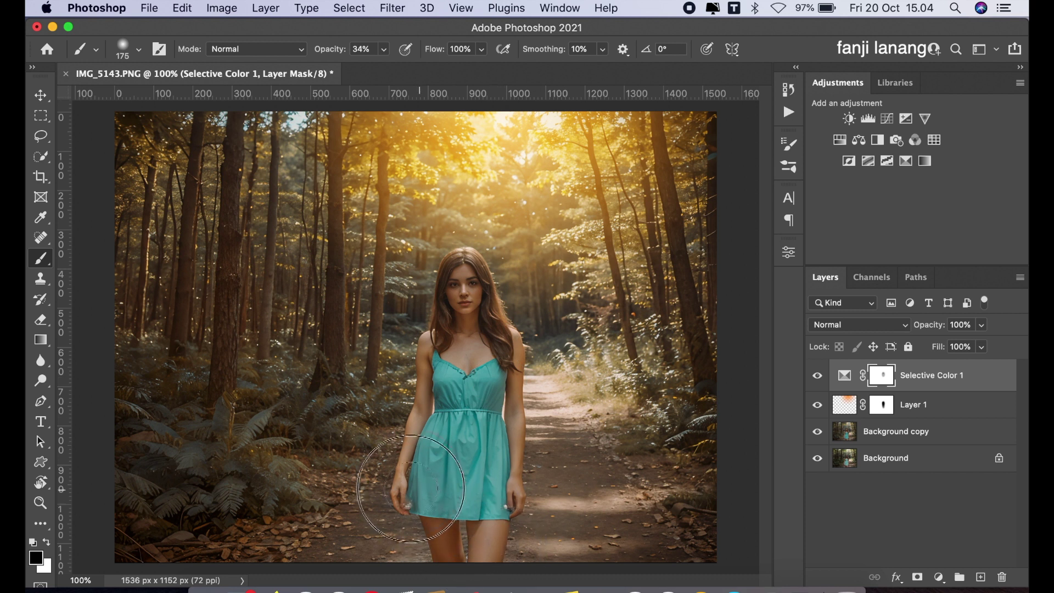
pyautogui.moveTo(435, 406); pyautogui.dragTo(495, 385)
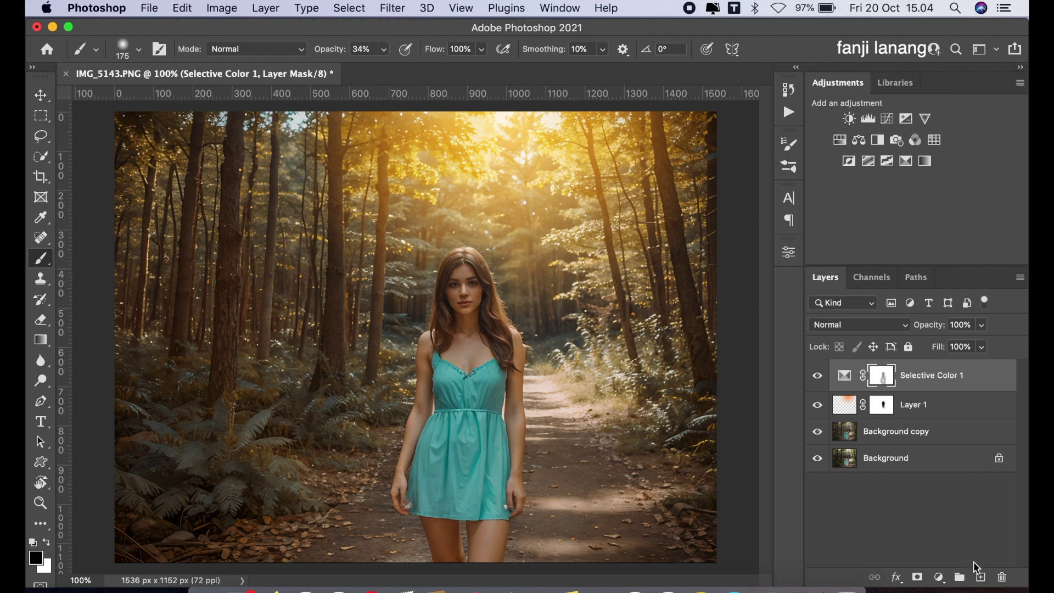
# - Hide and re-show the Selective Color, glow and Camera Raw layers to compare the edits
pyautogui.click(817, 375)
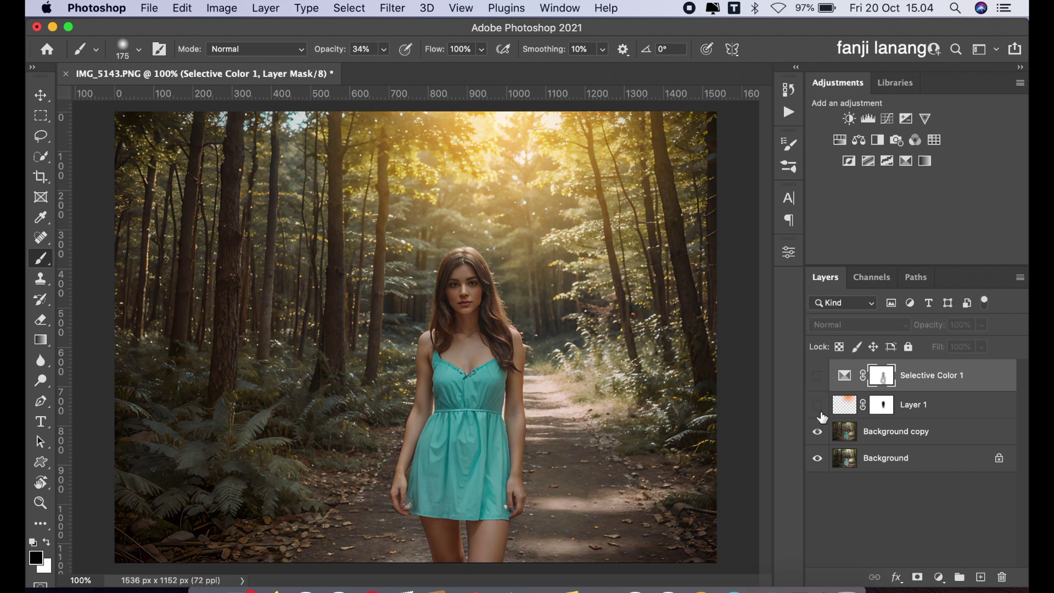
pyautogui.click(818, 405)
pyautogui.click(816, 432)
pyautogui.click(817, 405)
pyautogui.click(818, 375)
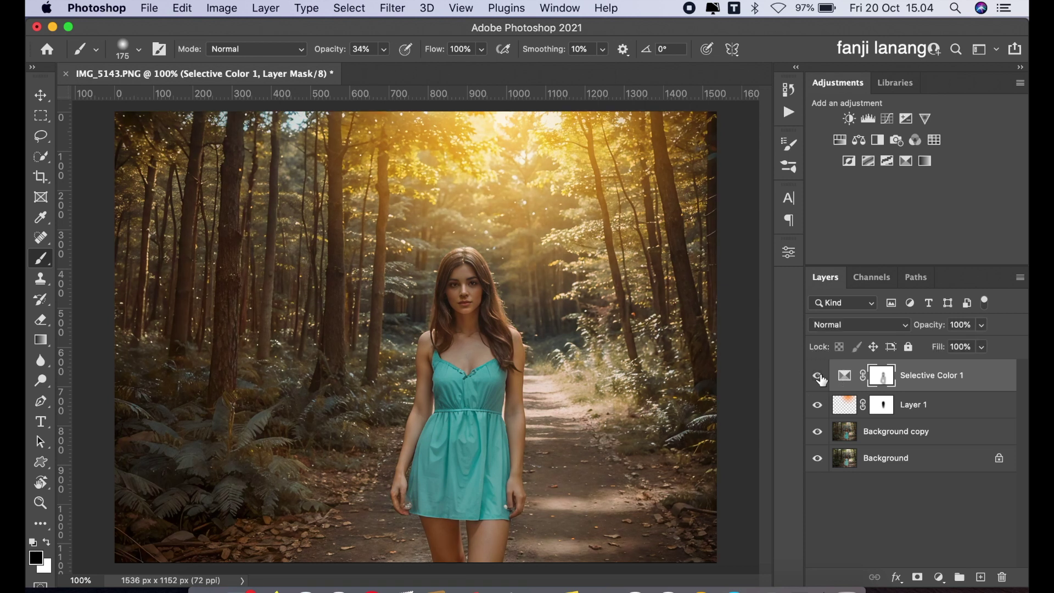
# - On a new empty layer, stamp the signature brush in white at the canvas's bottom-left corner
pyautogui.click(981, 577)
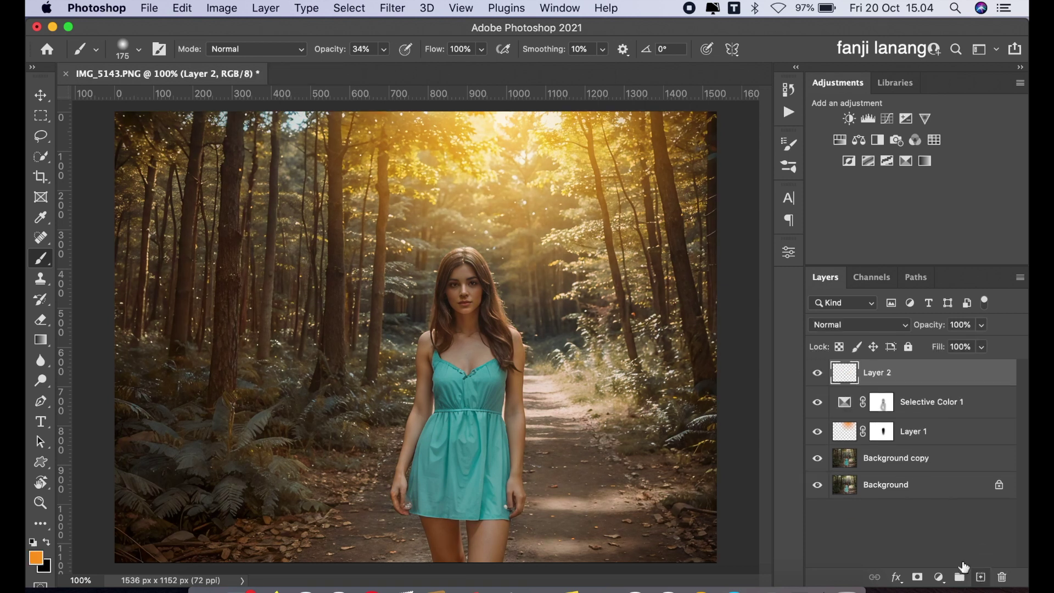
pyautogui.click(139, 49)
pyautogui.click(101, 195)
pyautogui.click(320, 77)
pyautogui.click(35, 543)
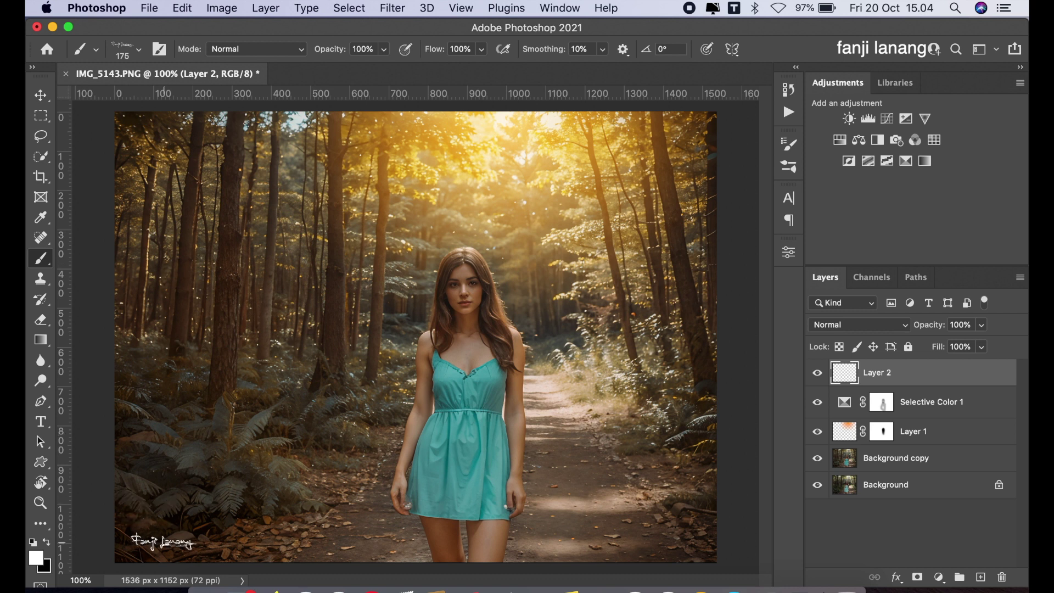
pyautogui.click(163, 541)
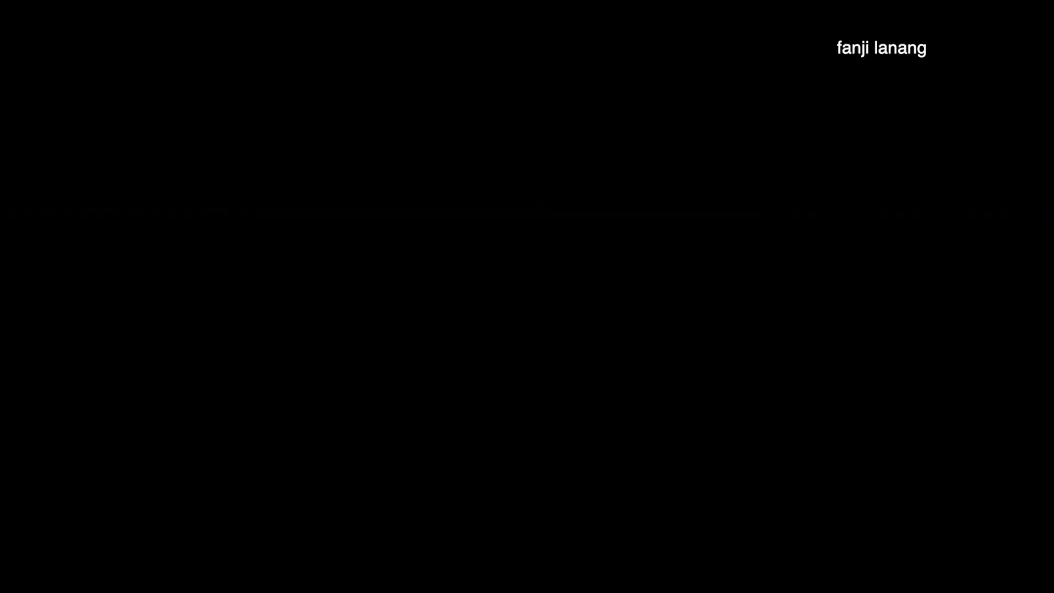